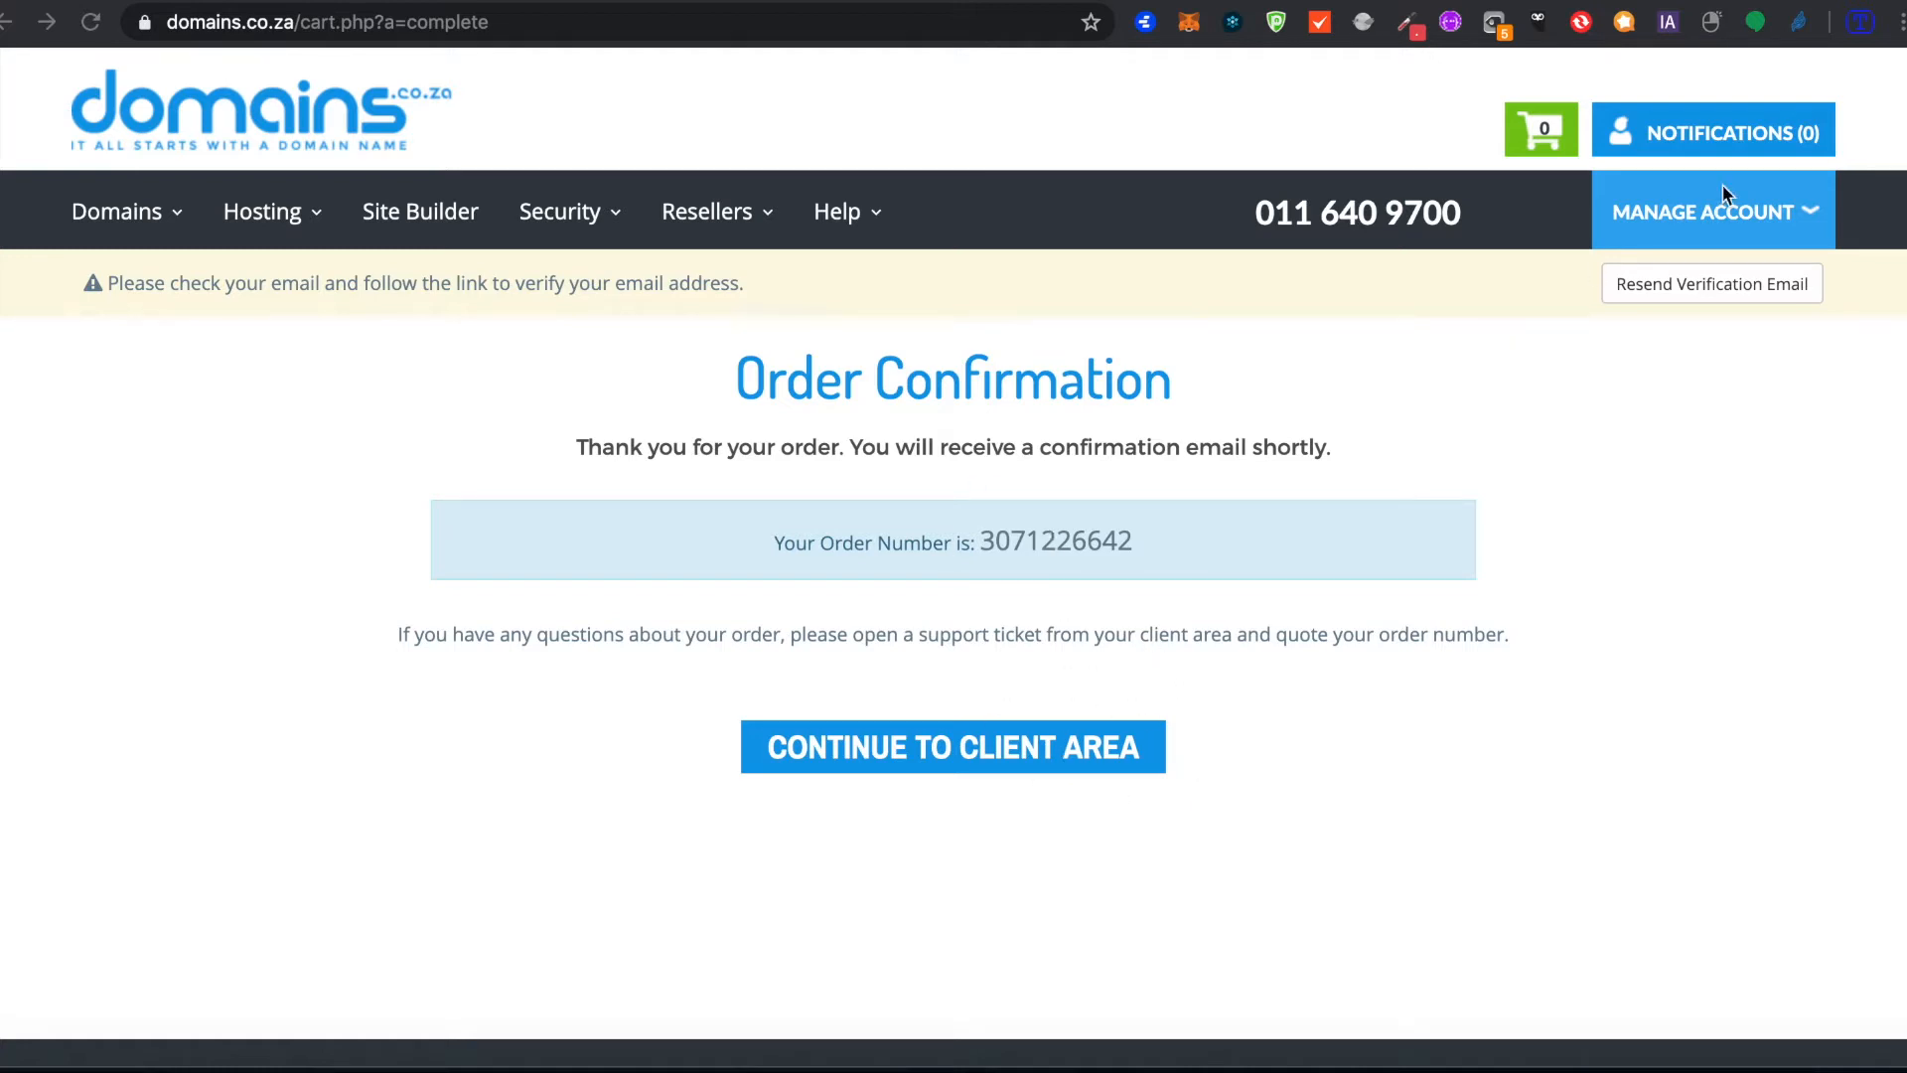
# Step: Open the account management options from the order confirmation page
pyautogui.click(1815, 216)
pyautogui.moveTo(1817, 221)
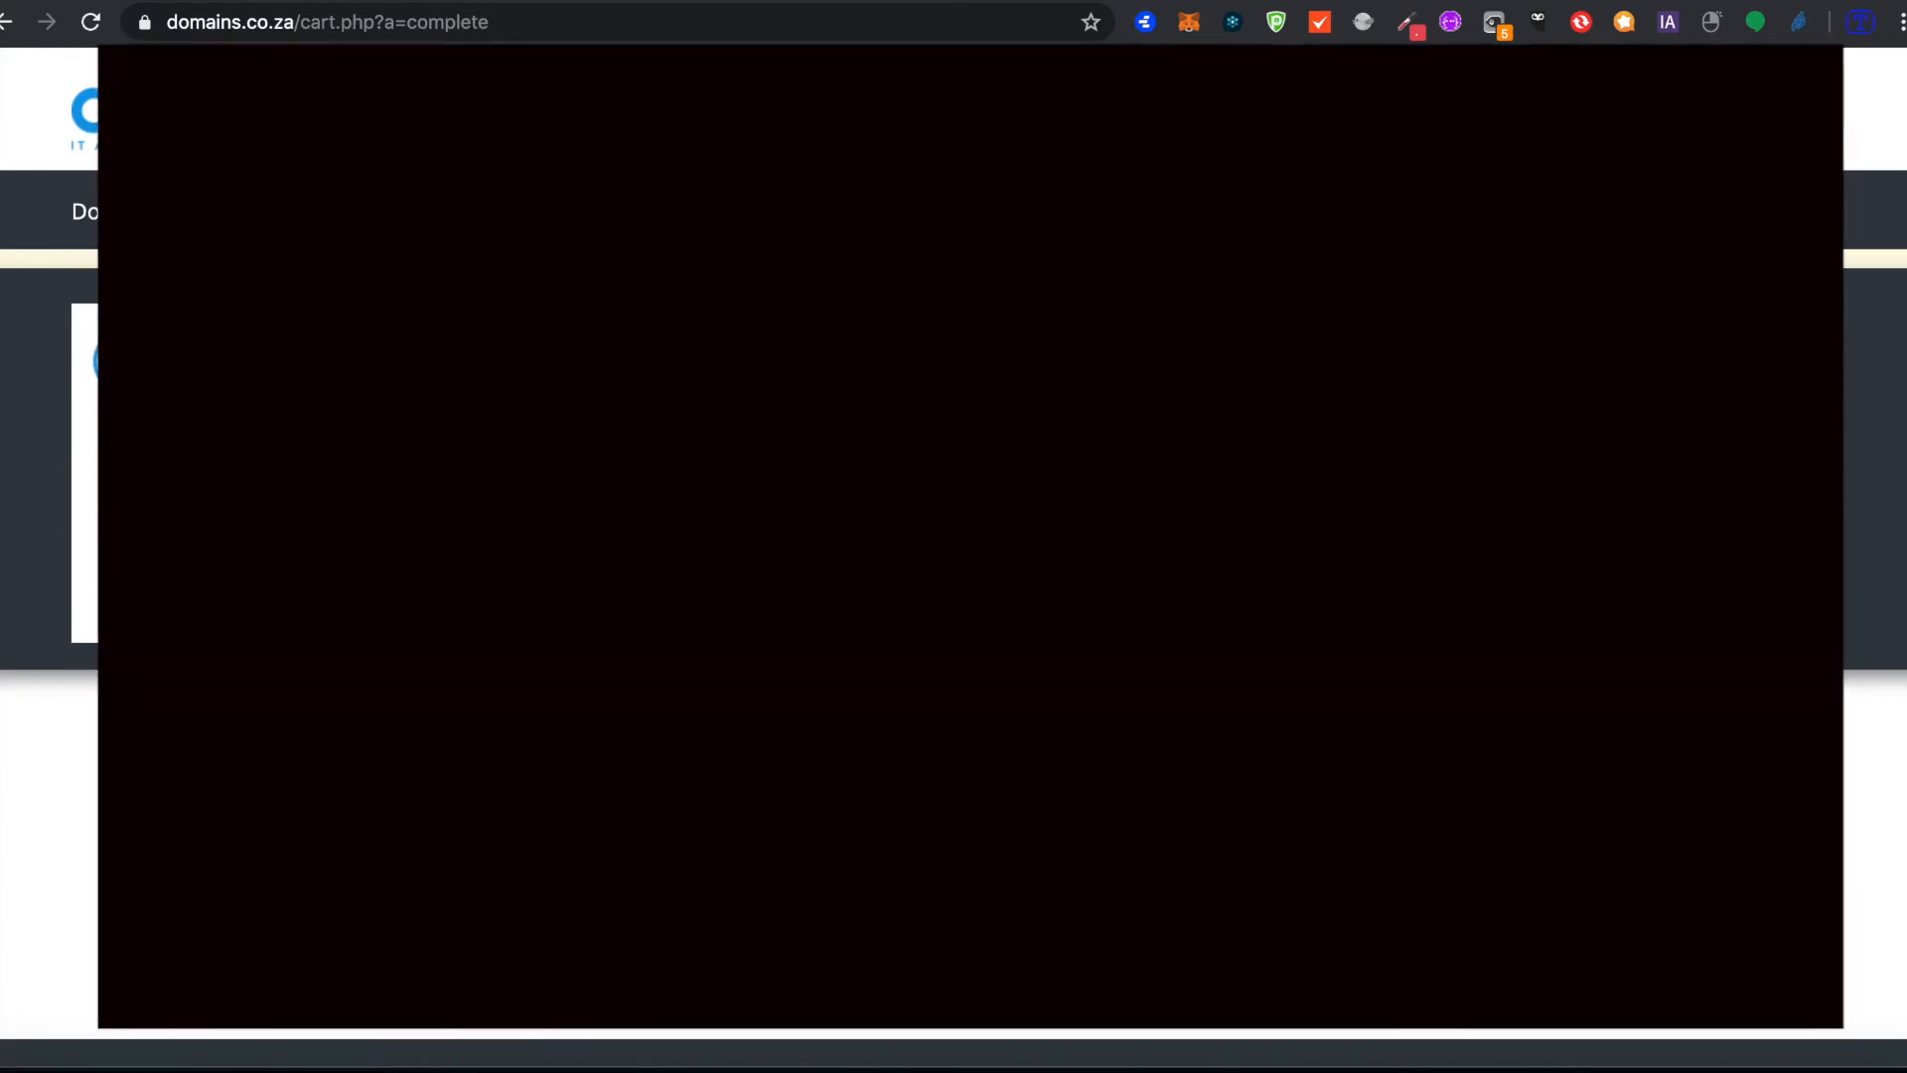
pyautogui.click(1745, 340)
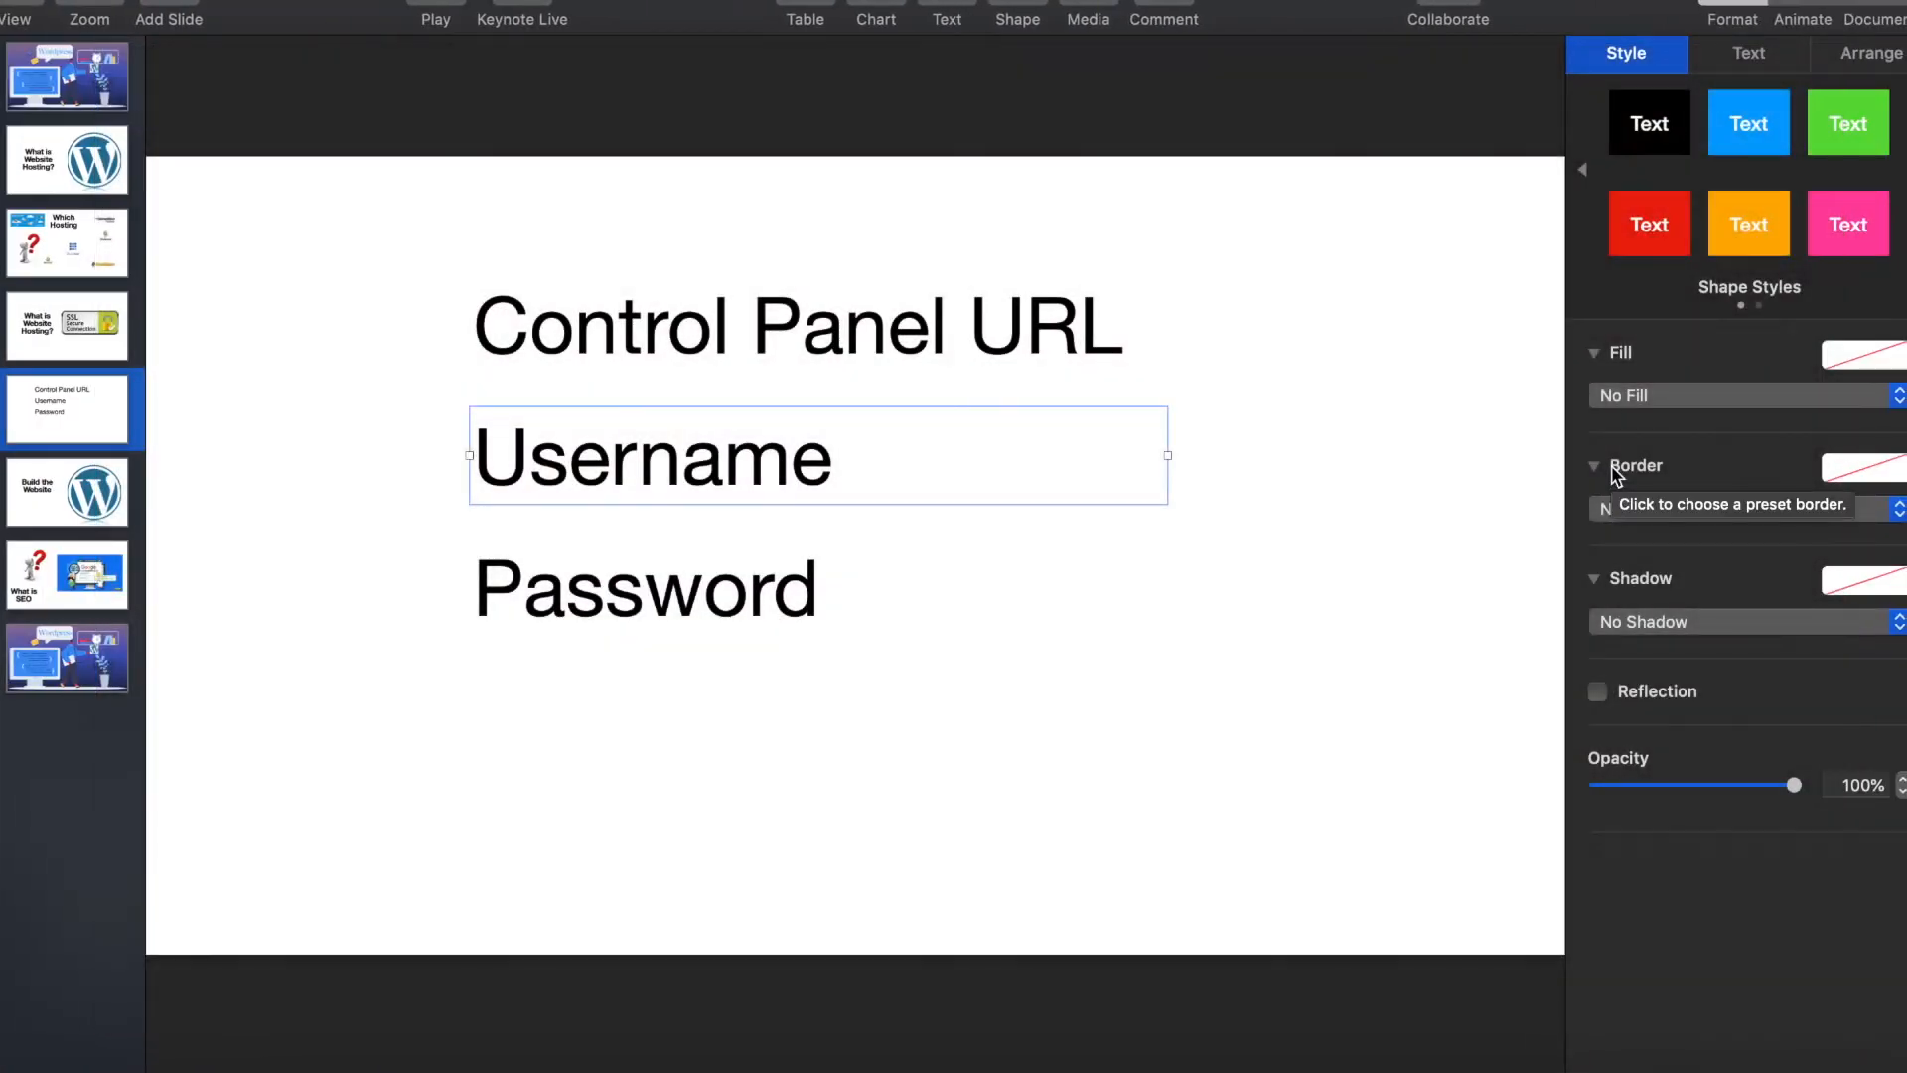
# Step: Highlight the Control Panel URL, Username and Password text boxes on the Keynote slide as the details needed for logging in
pyautogui.click(988, 328)
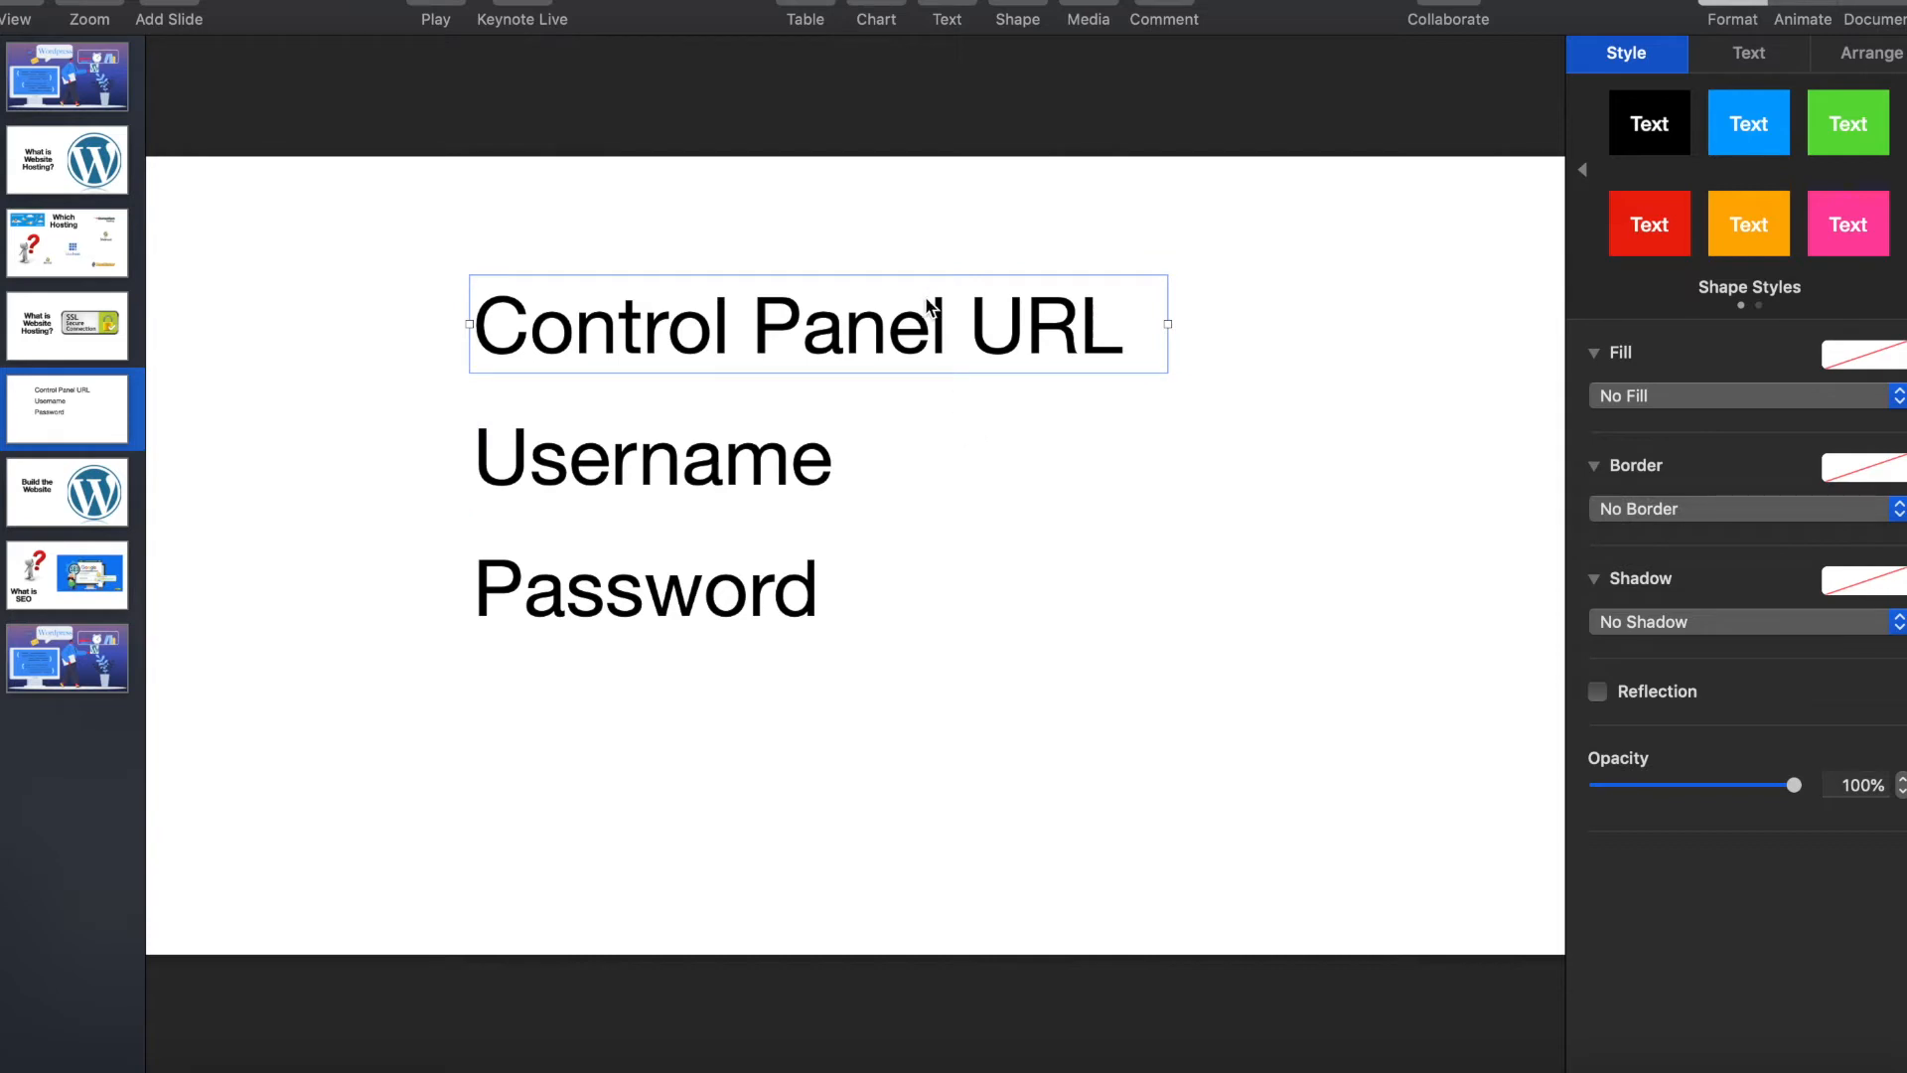
pyautogui.click(749, 477)
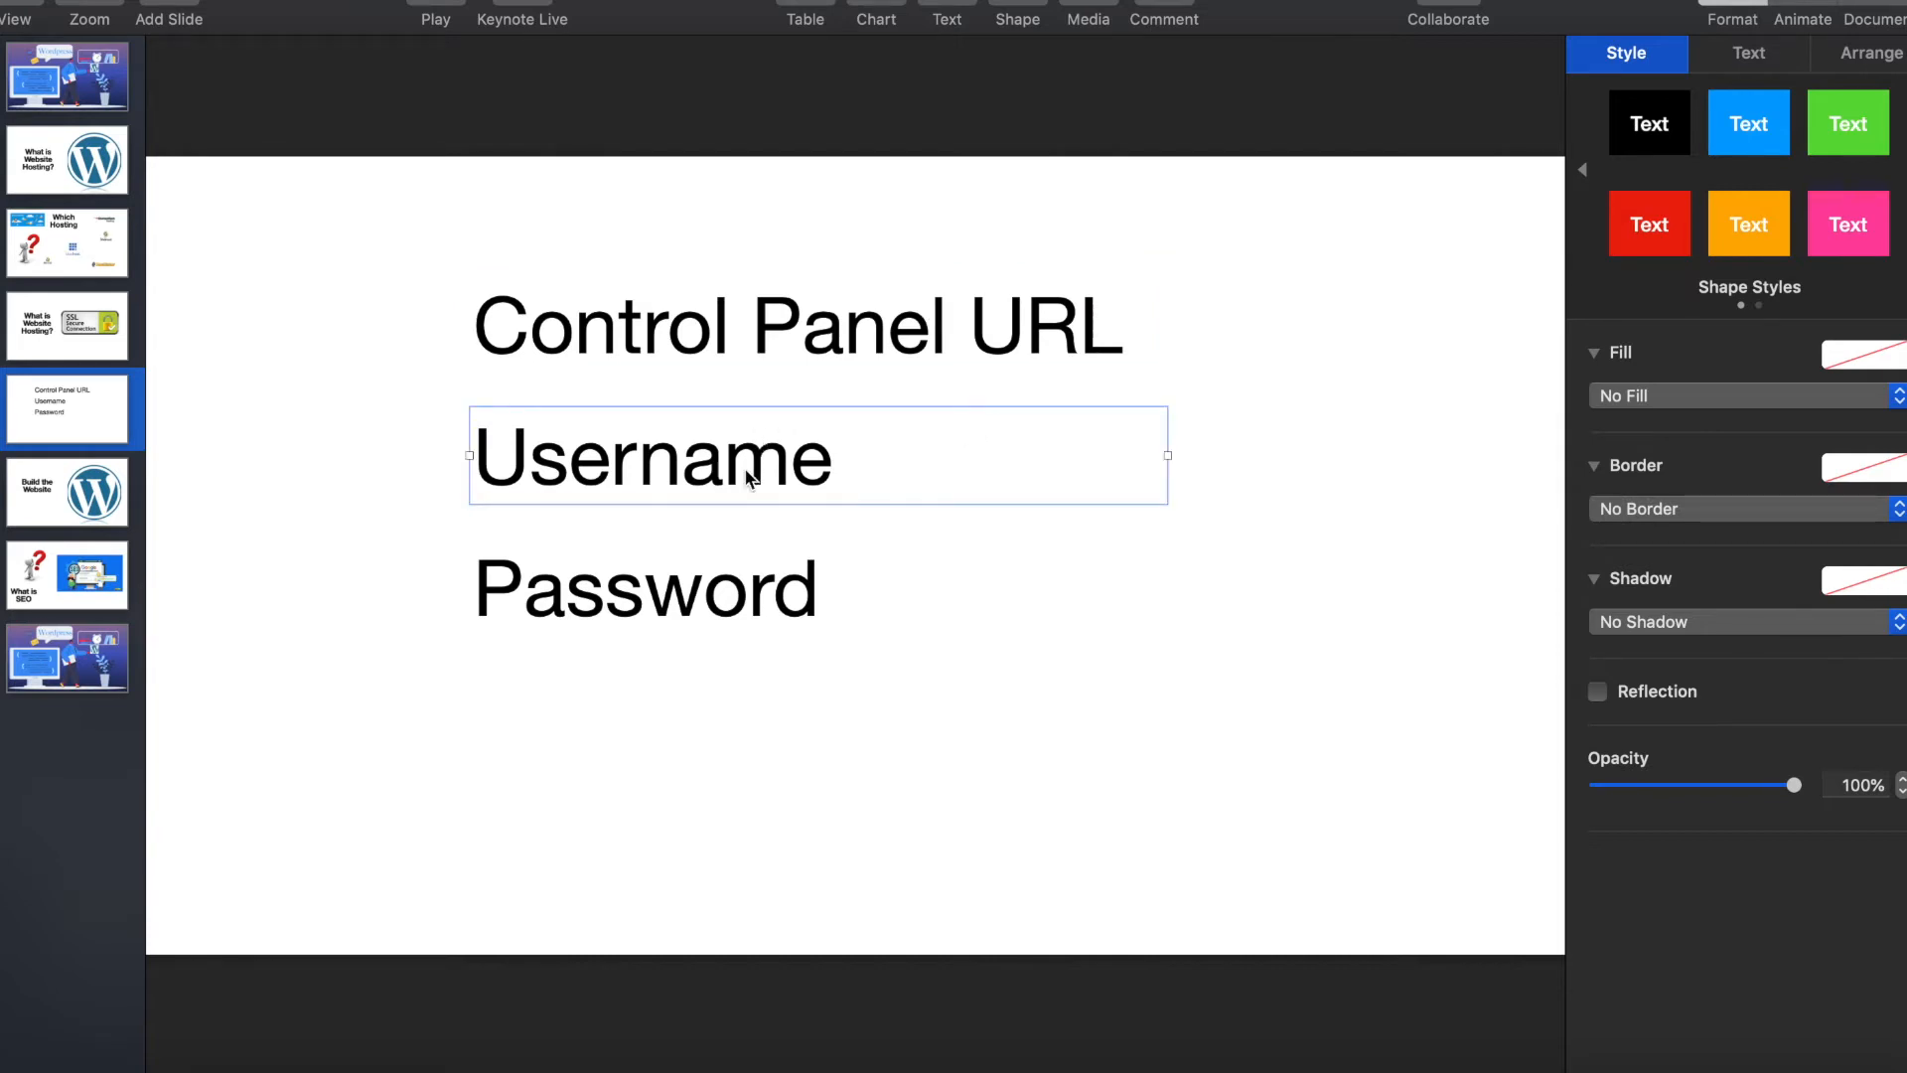
pyautogui.click(709, 602)
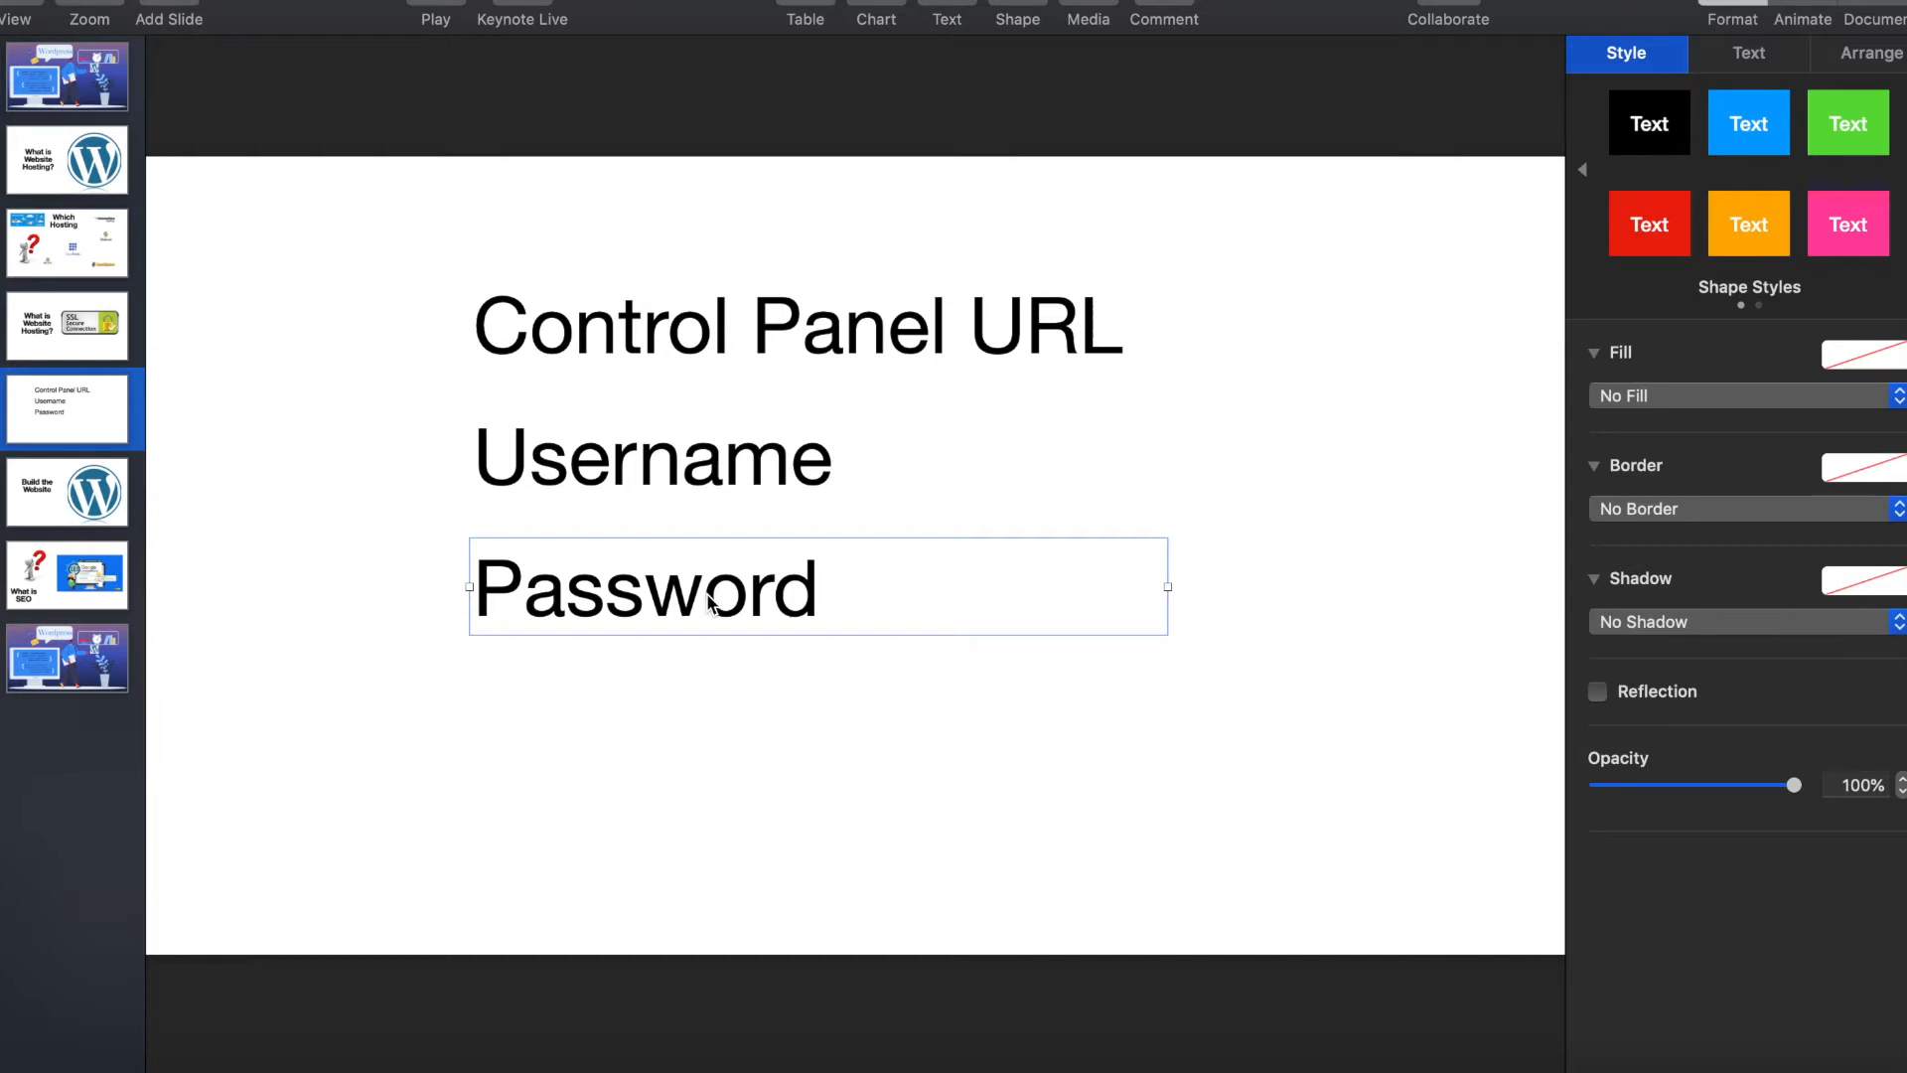
pyautogui.click(728, 355)
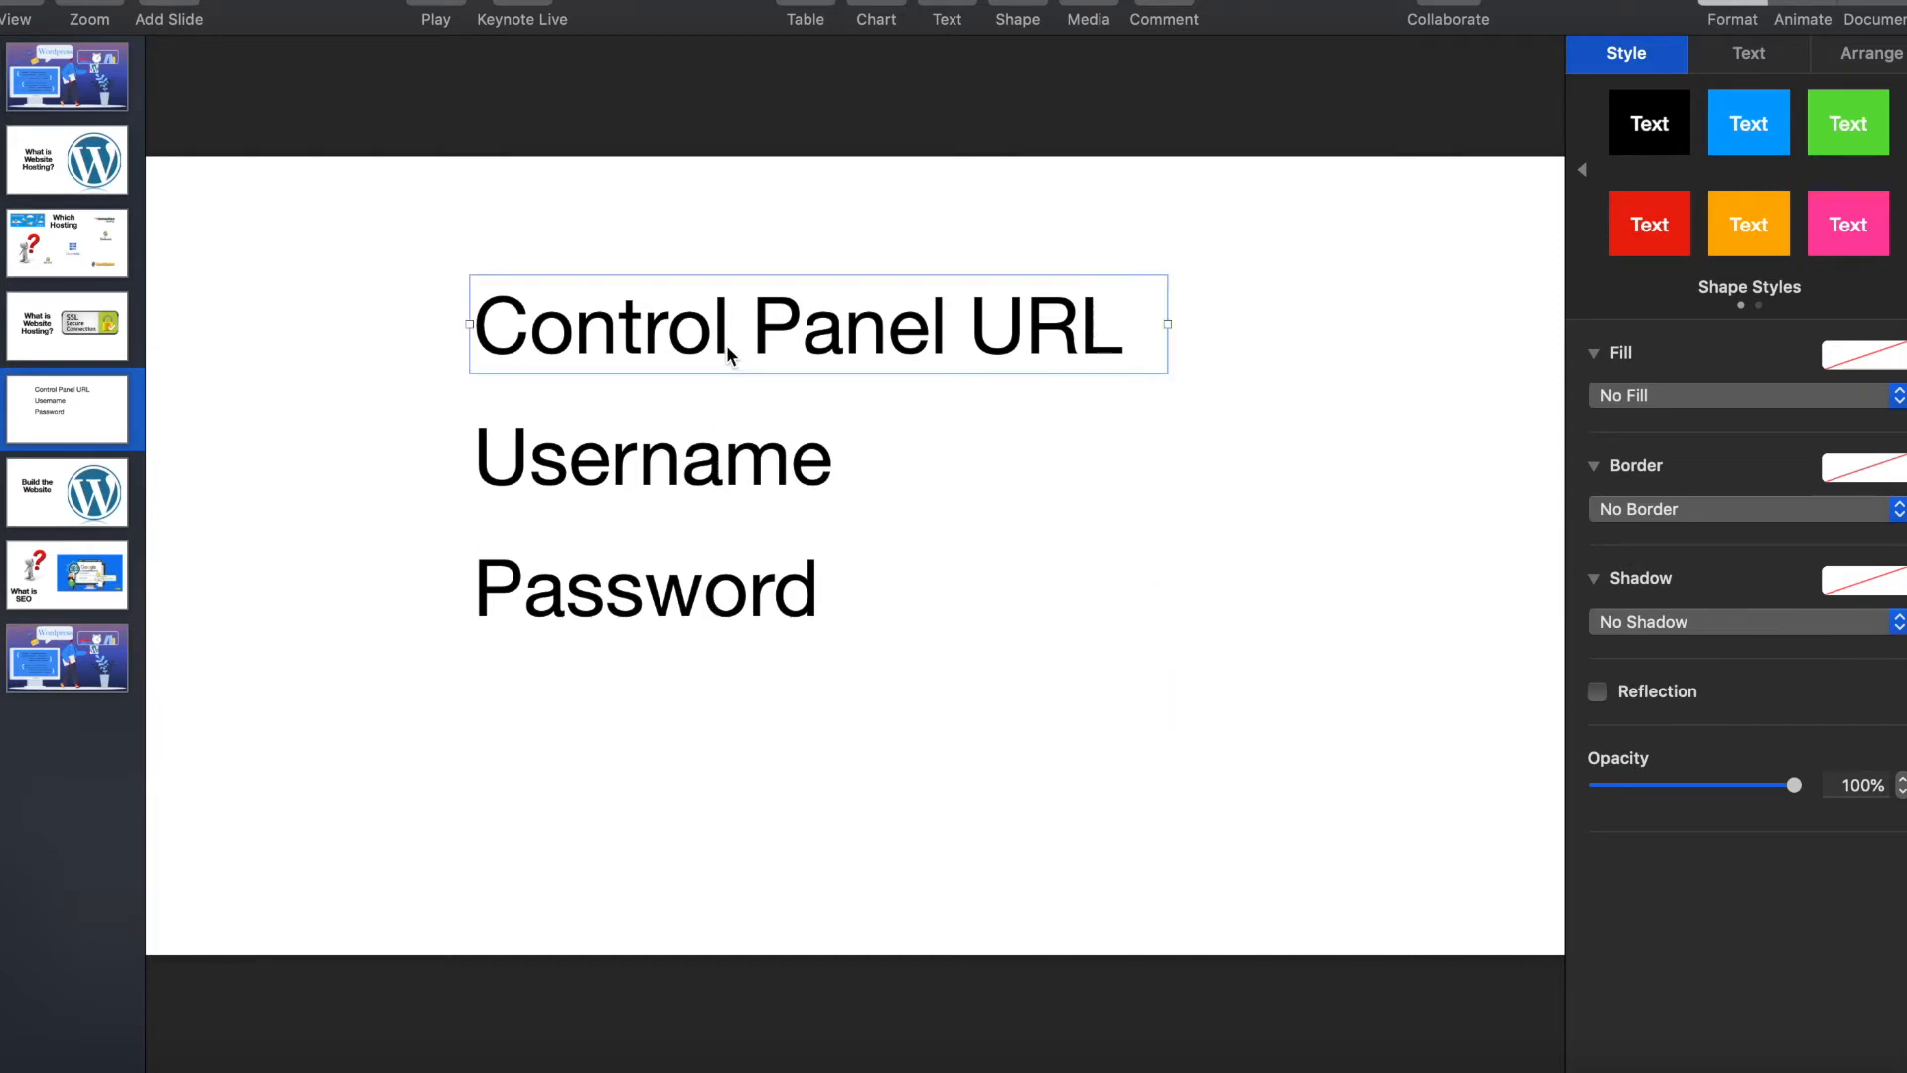
pyautogui.click(692, 484)
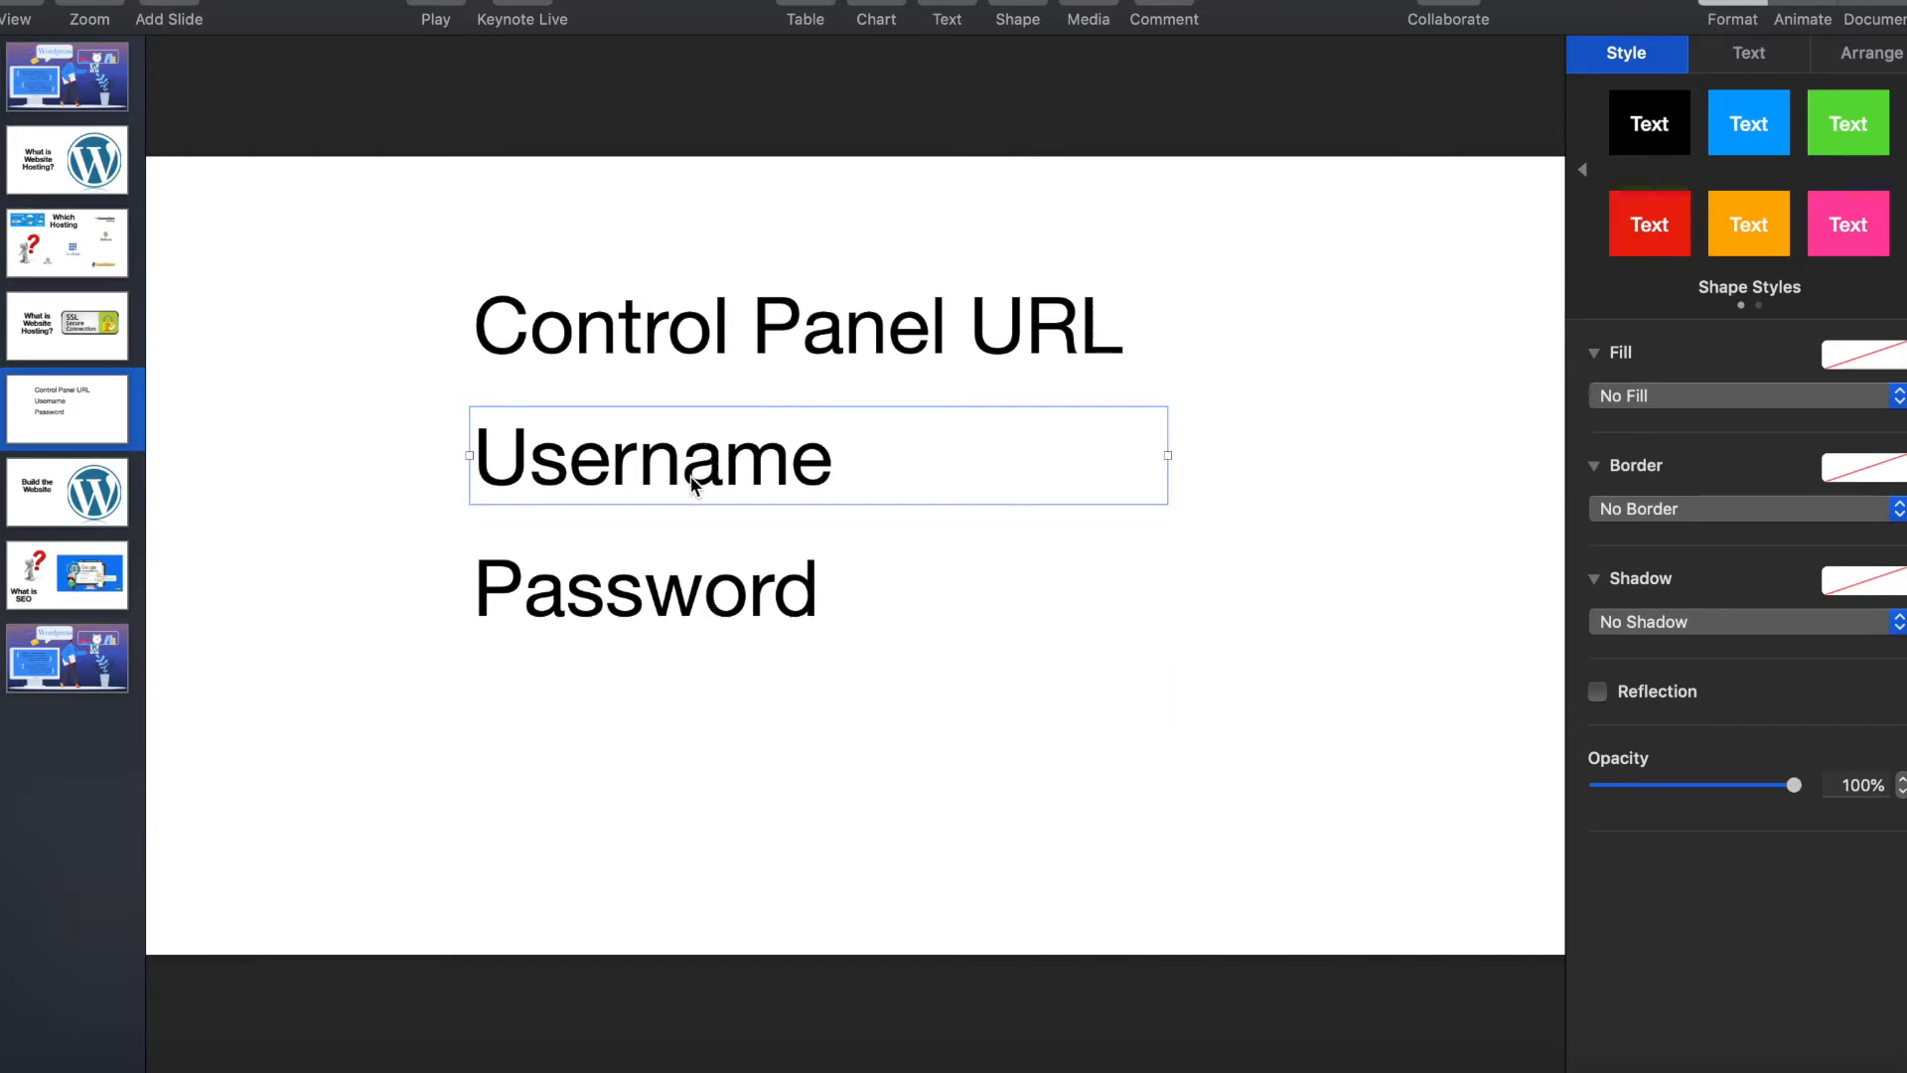
pyautogui.click(679, 586)
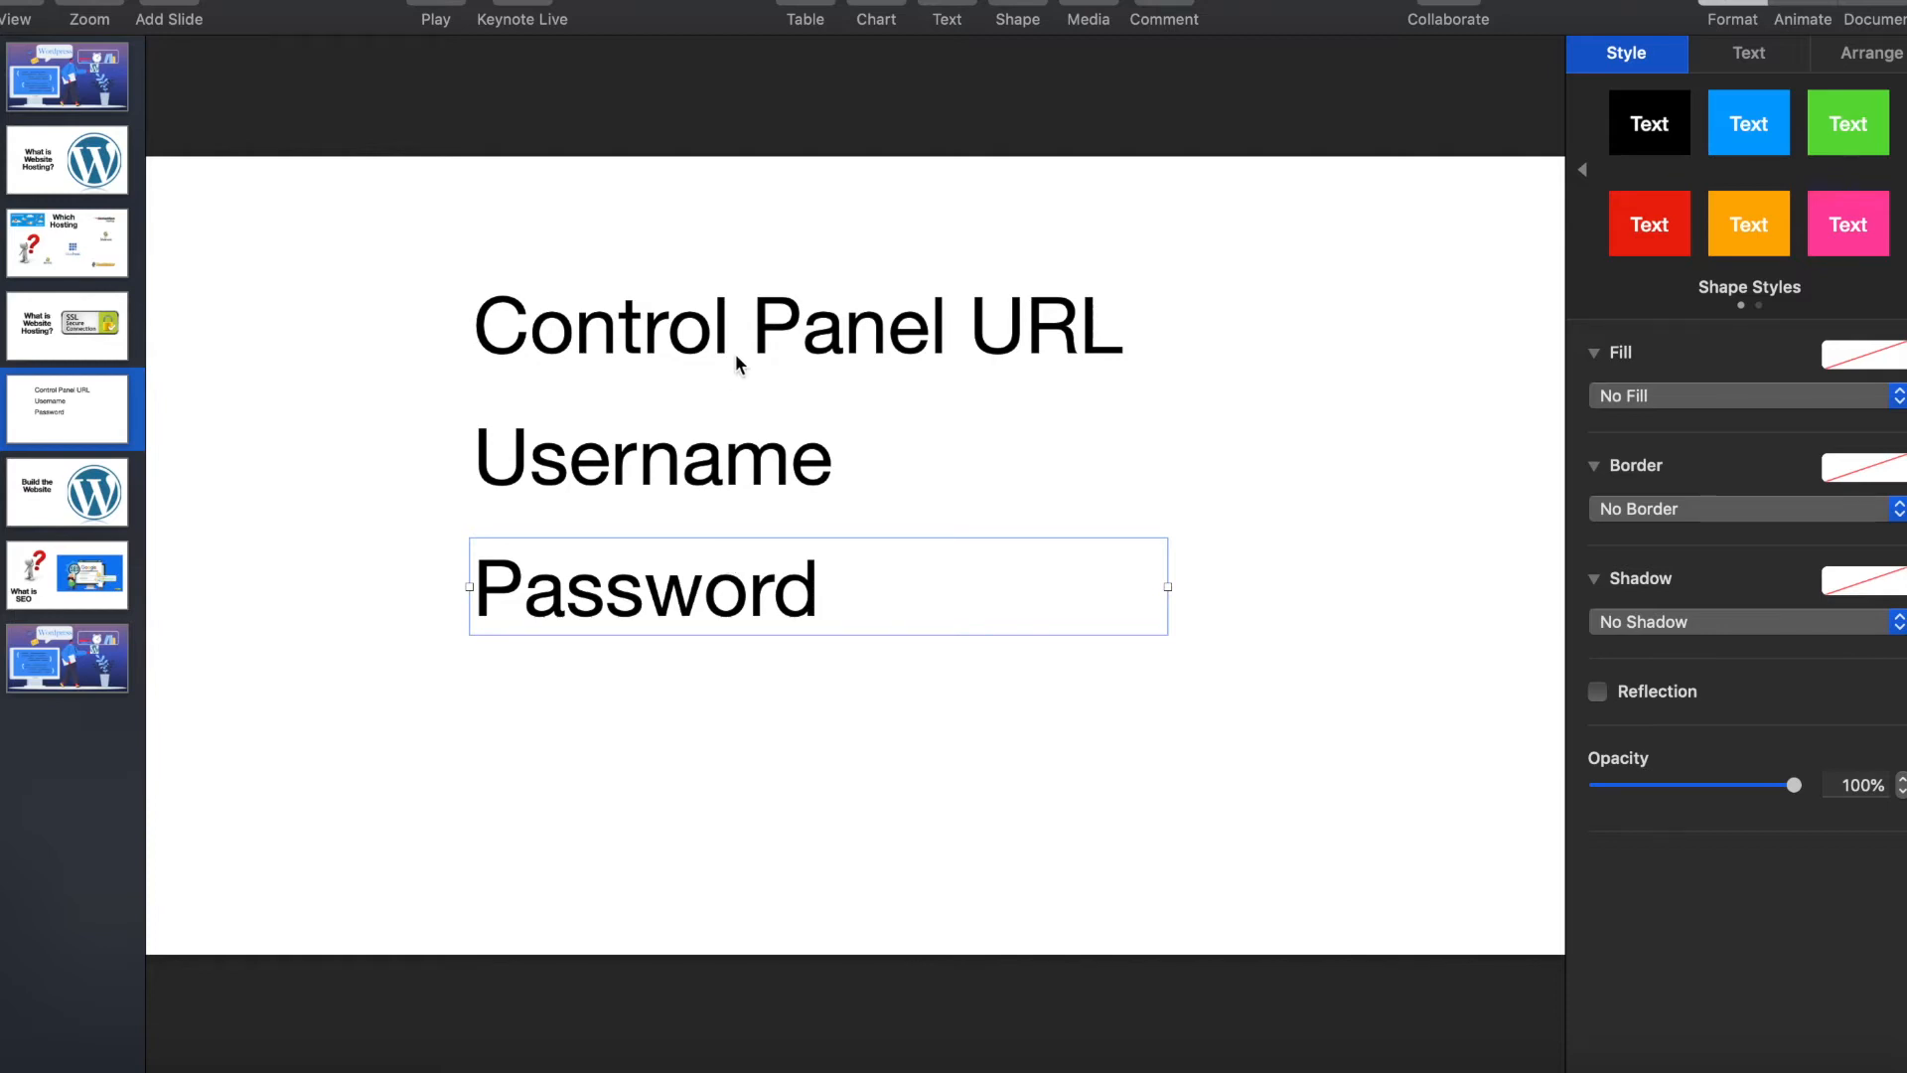
pyautogui.moveTo(387, 259); pyautogui.dragTo(1293, 703)
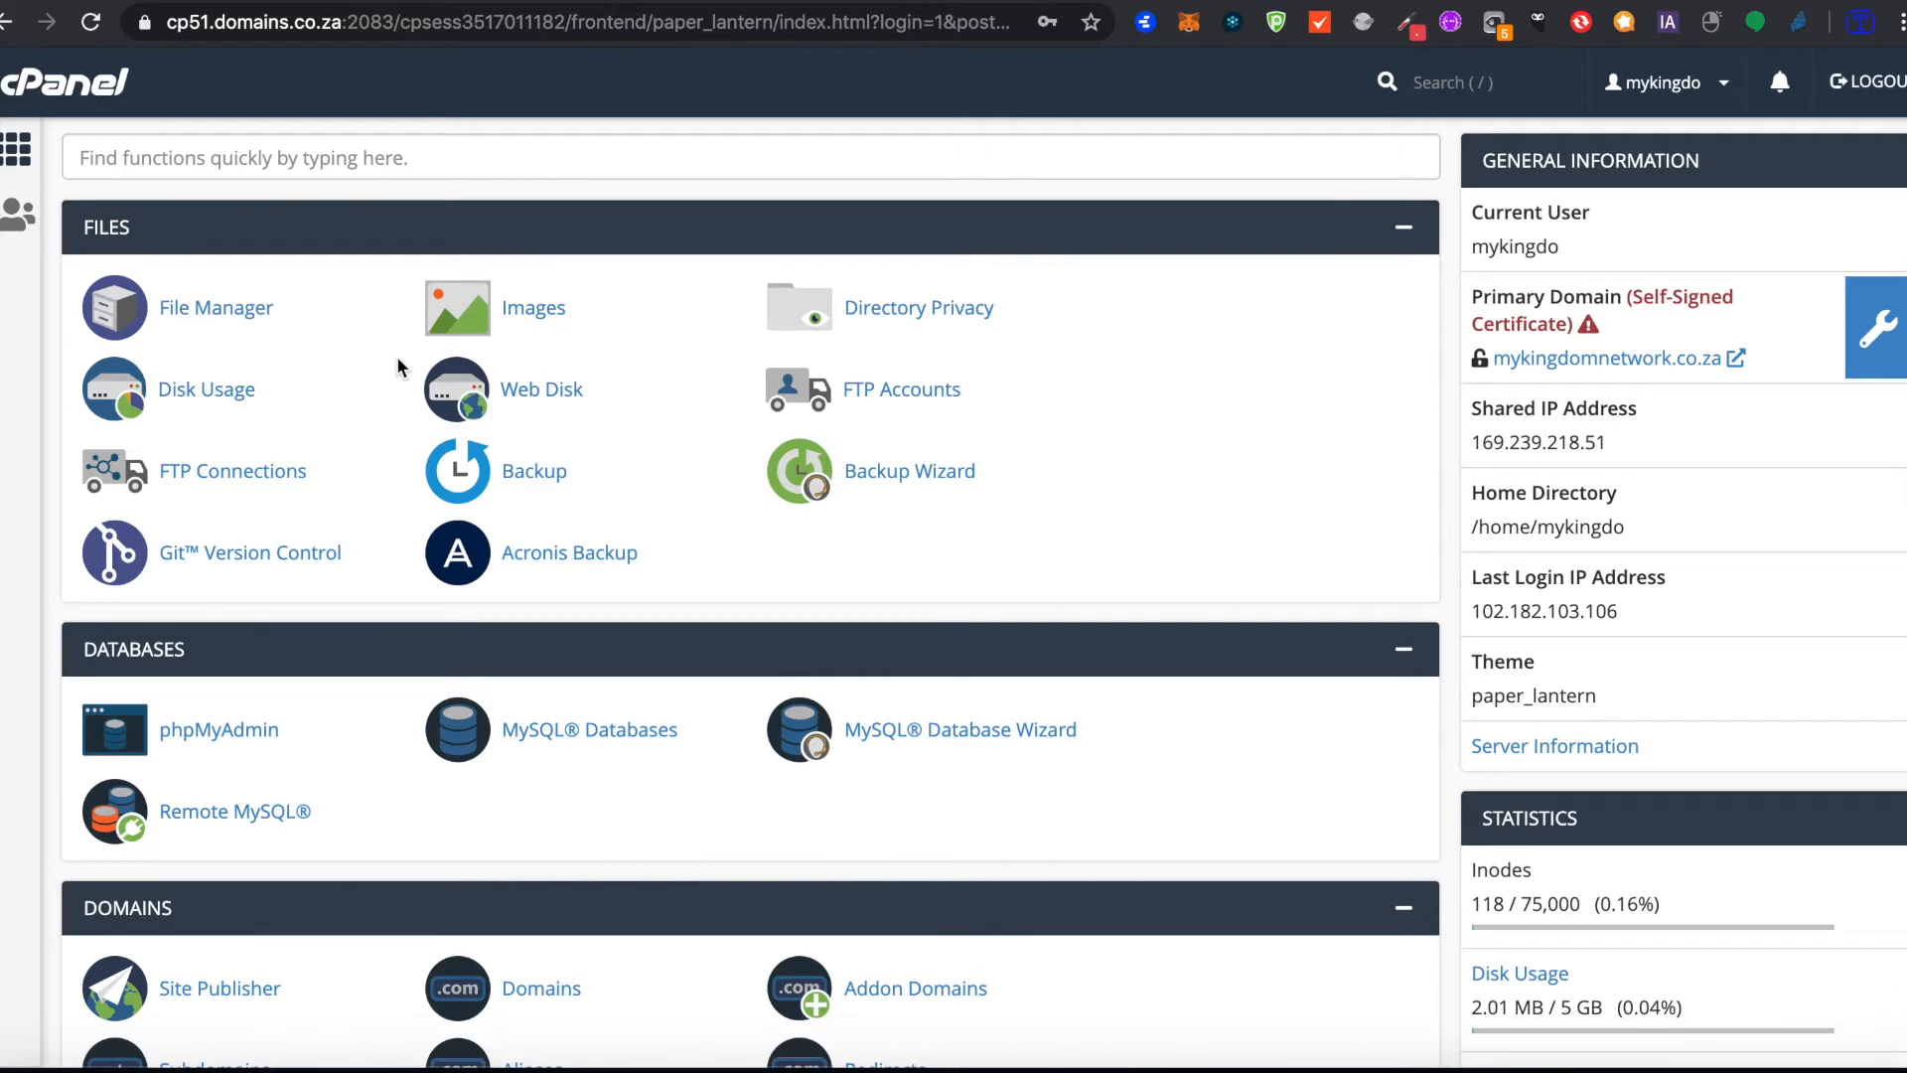
# Step: Look through the cPanel dashboard's tool sections from Files to Advanced and the account's usage statistics
pyautogui.scroll(-6, 398, 362)
pyautogui.scroll(6, 396, 366)
pyautogui.scroll(-10, 1384, 708)
pyautogui.scroll(-10, 1385, 707)
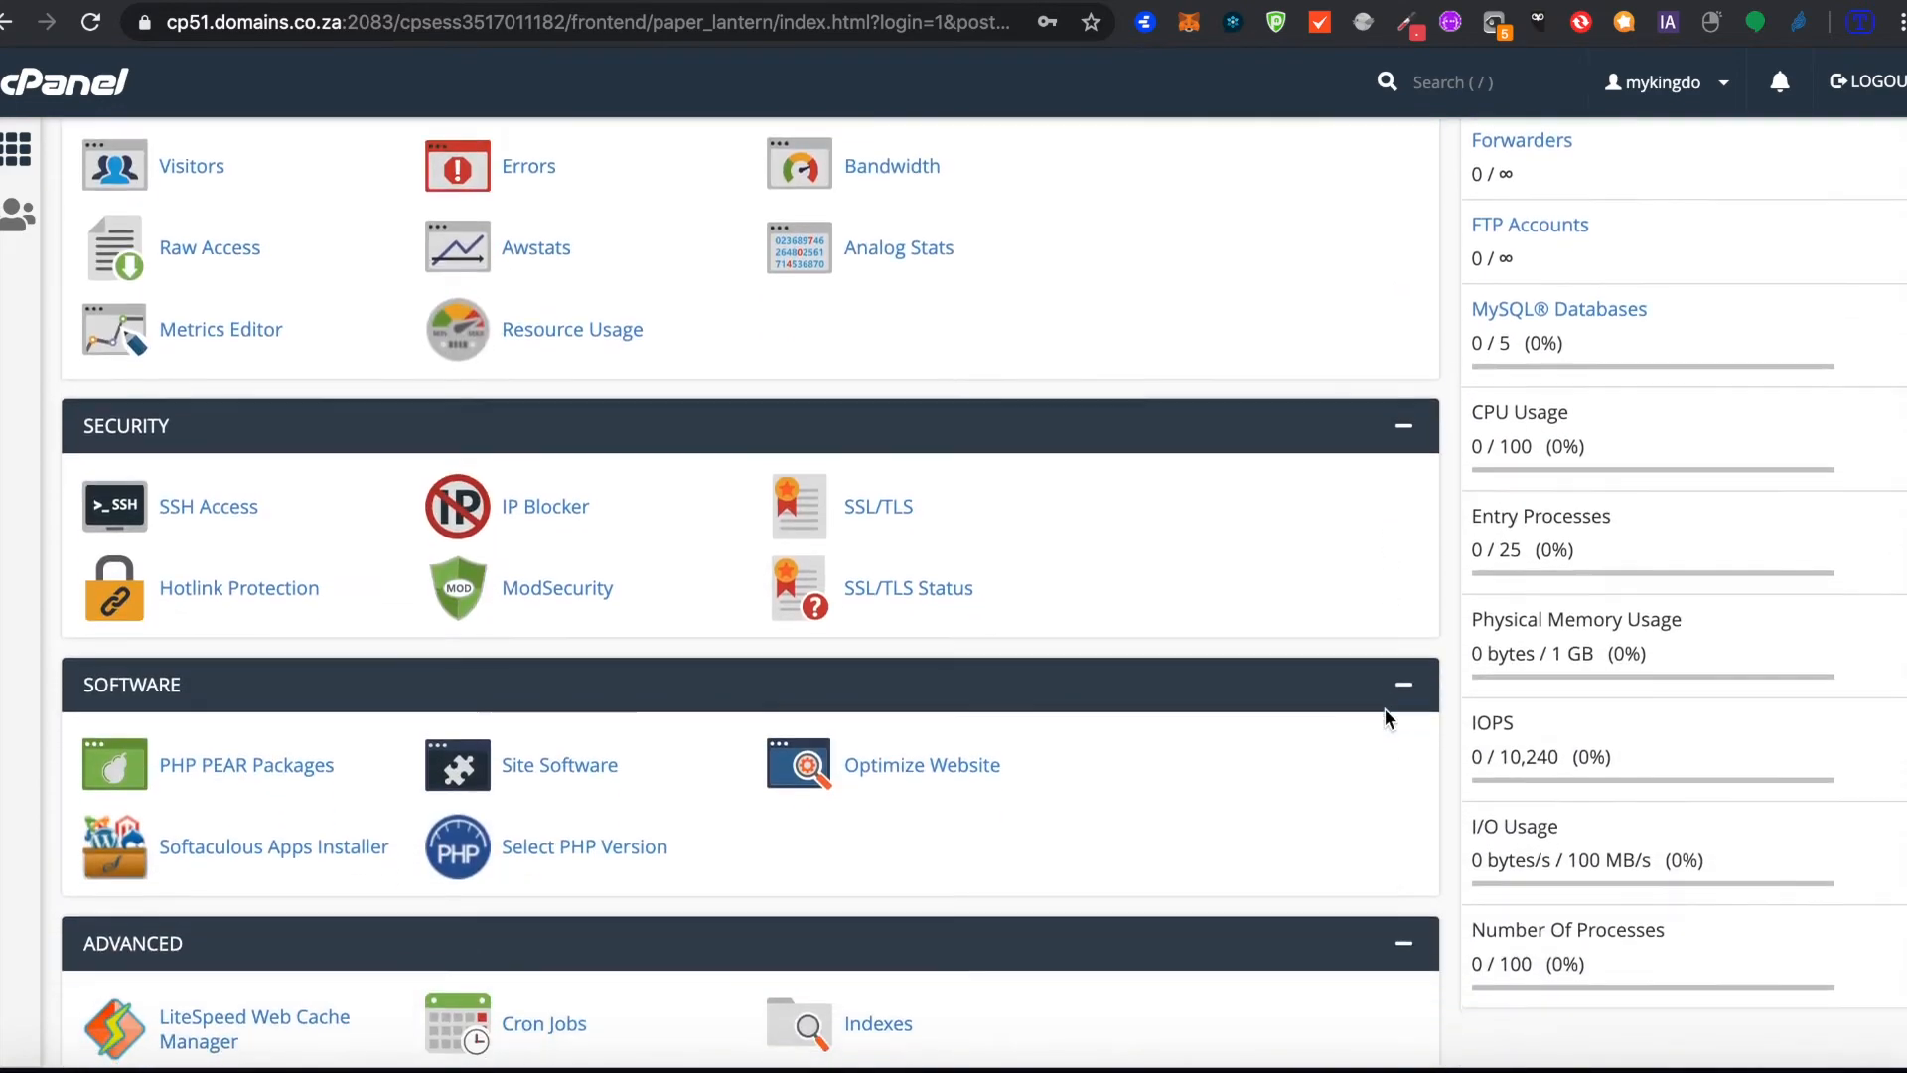
pyautogui.scroll(15, 1385, 708)
pyautogui.scroll(7, 1387, 717)
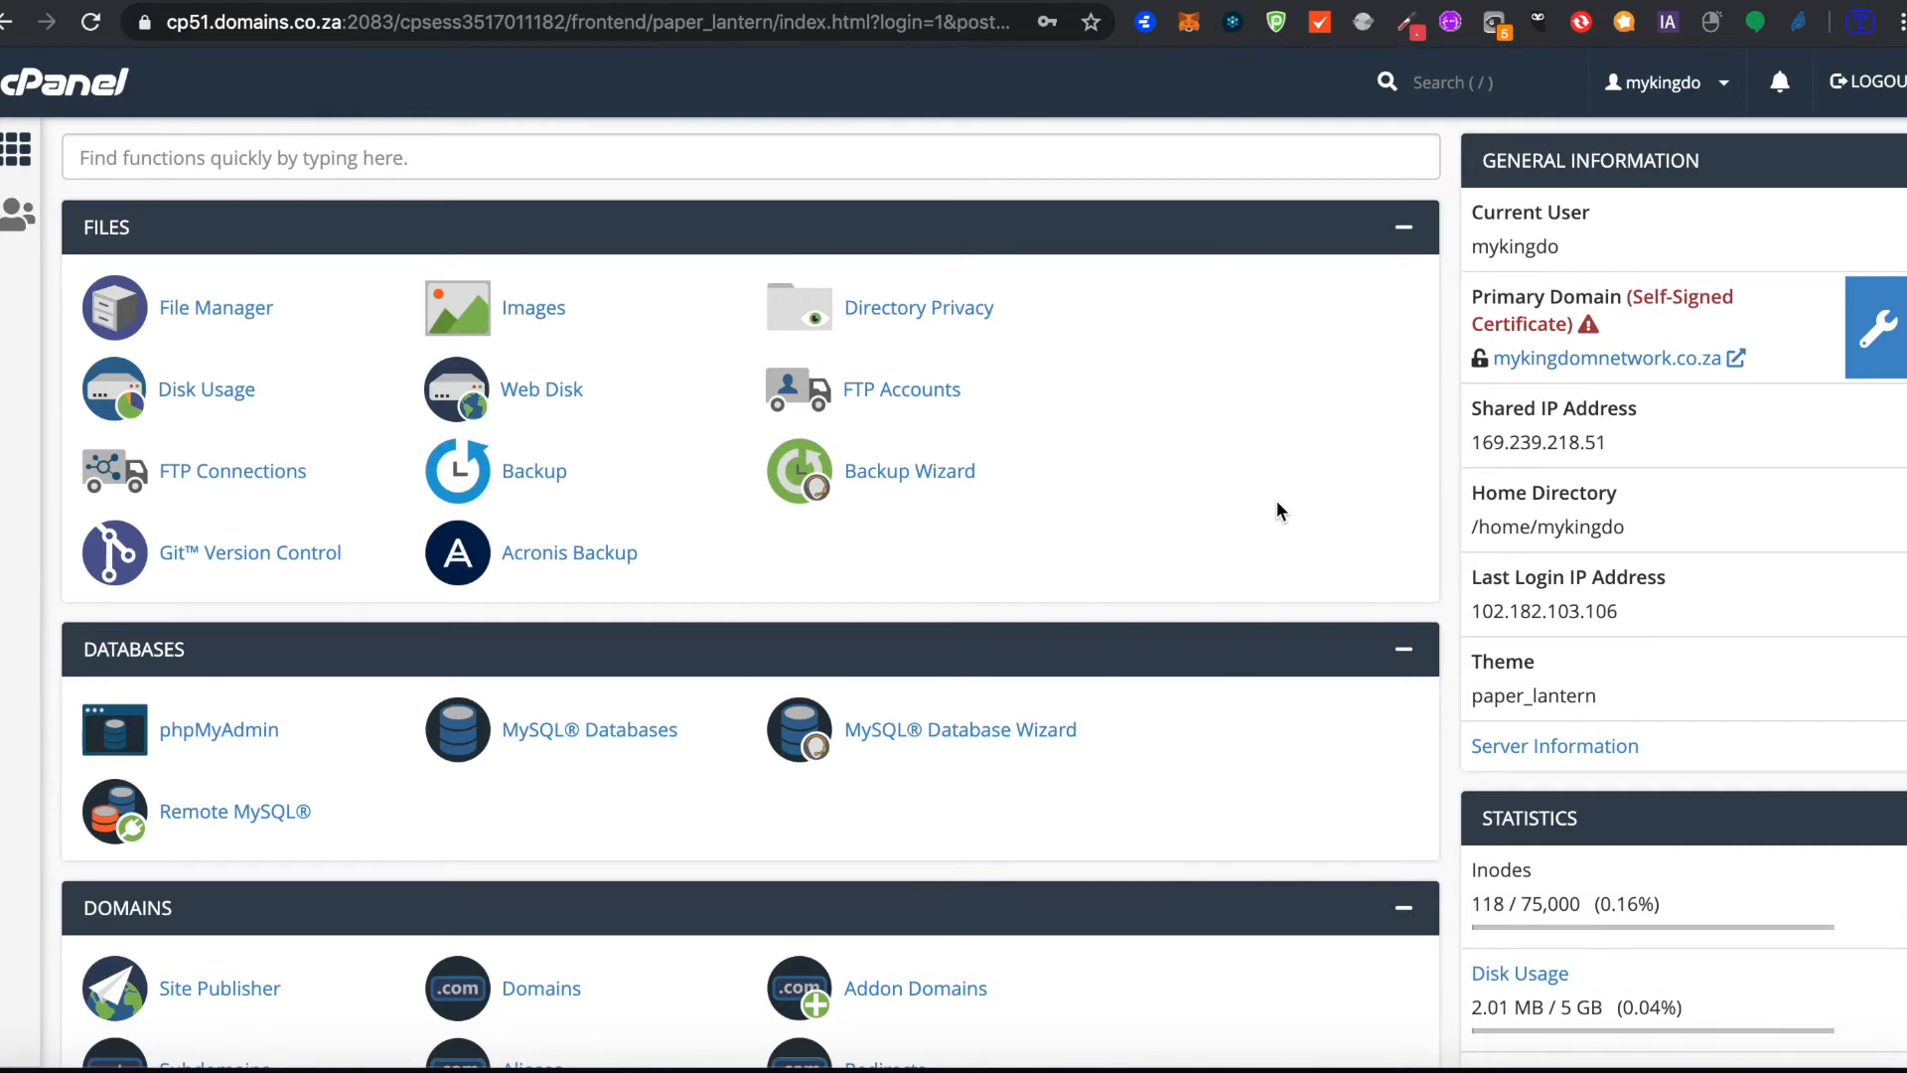
pyautogui.scroll(-4, 1277, 511)
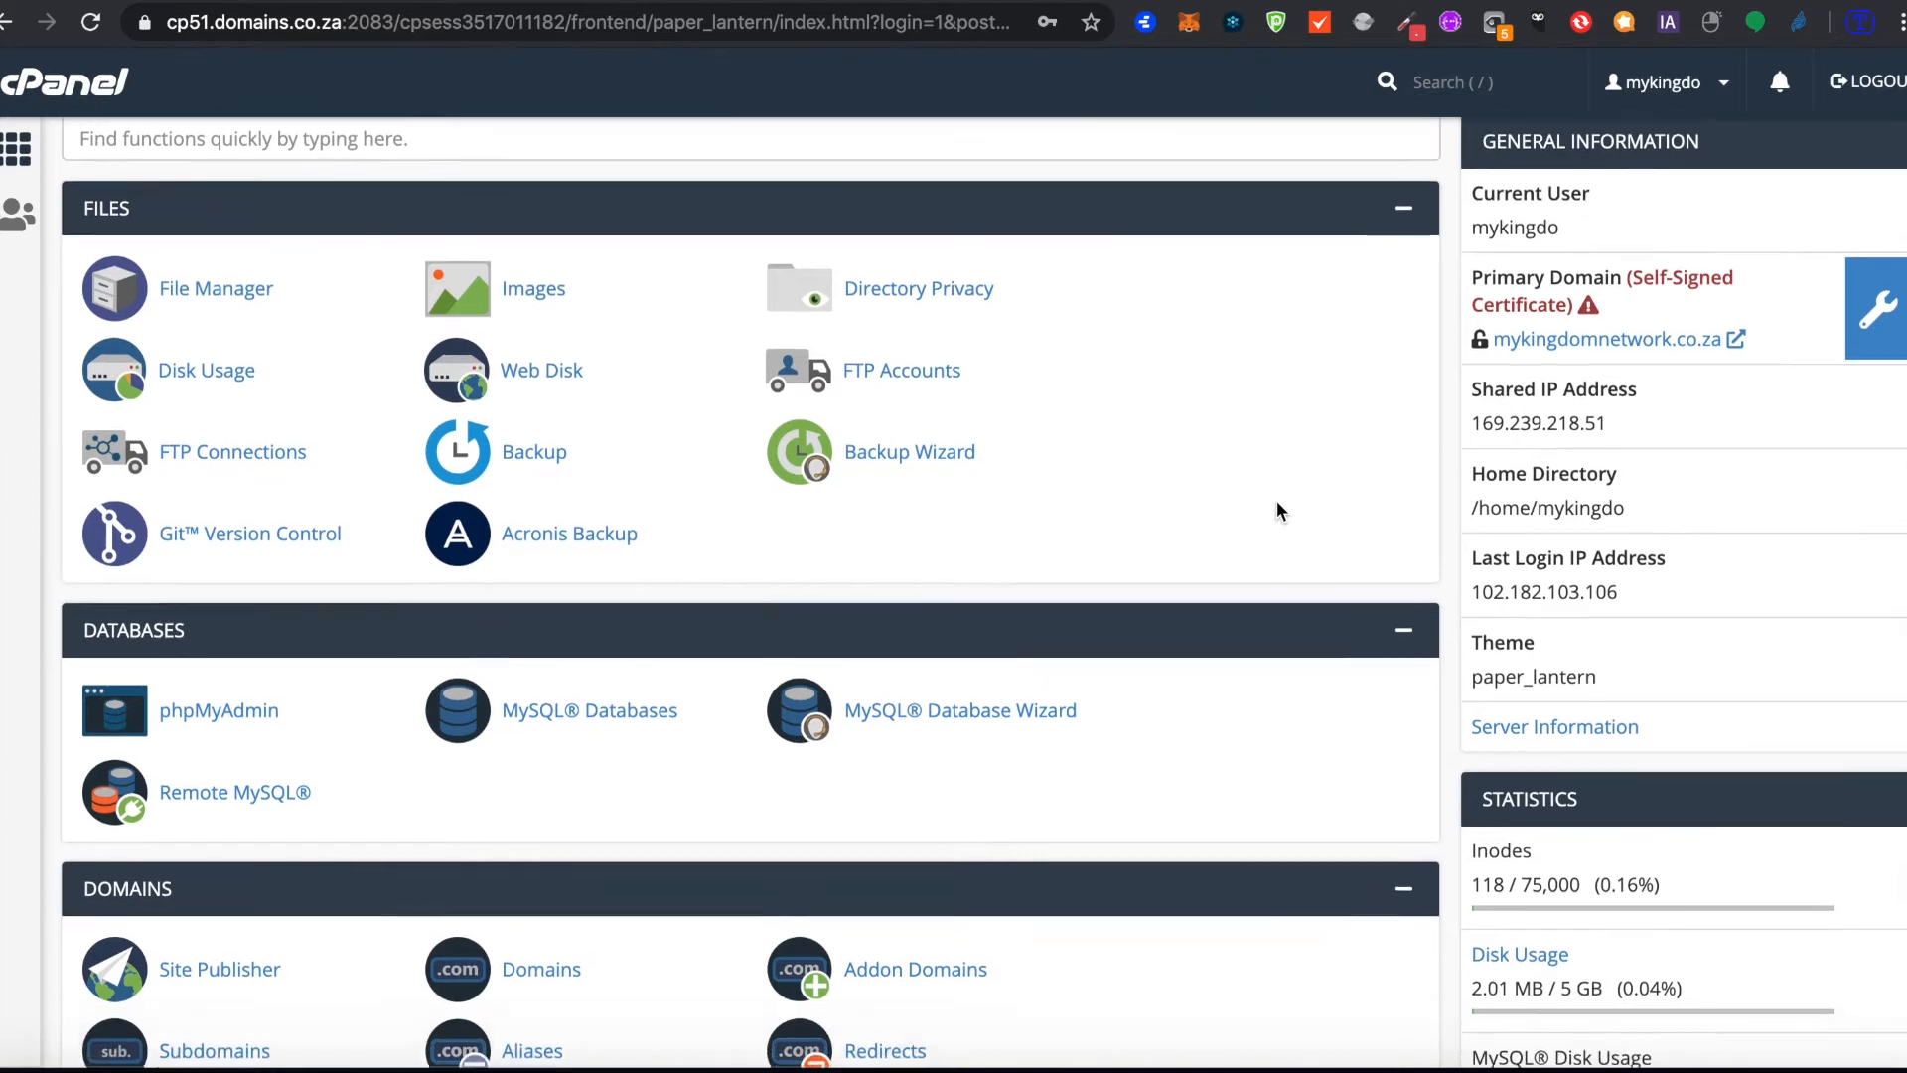
pyautogui.scroll(-4, 1277, 503)
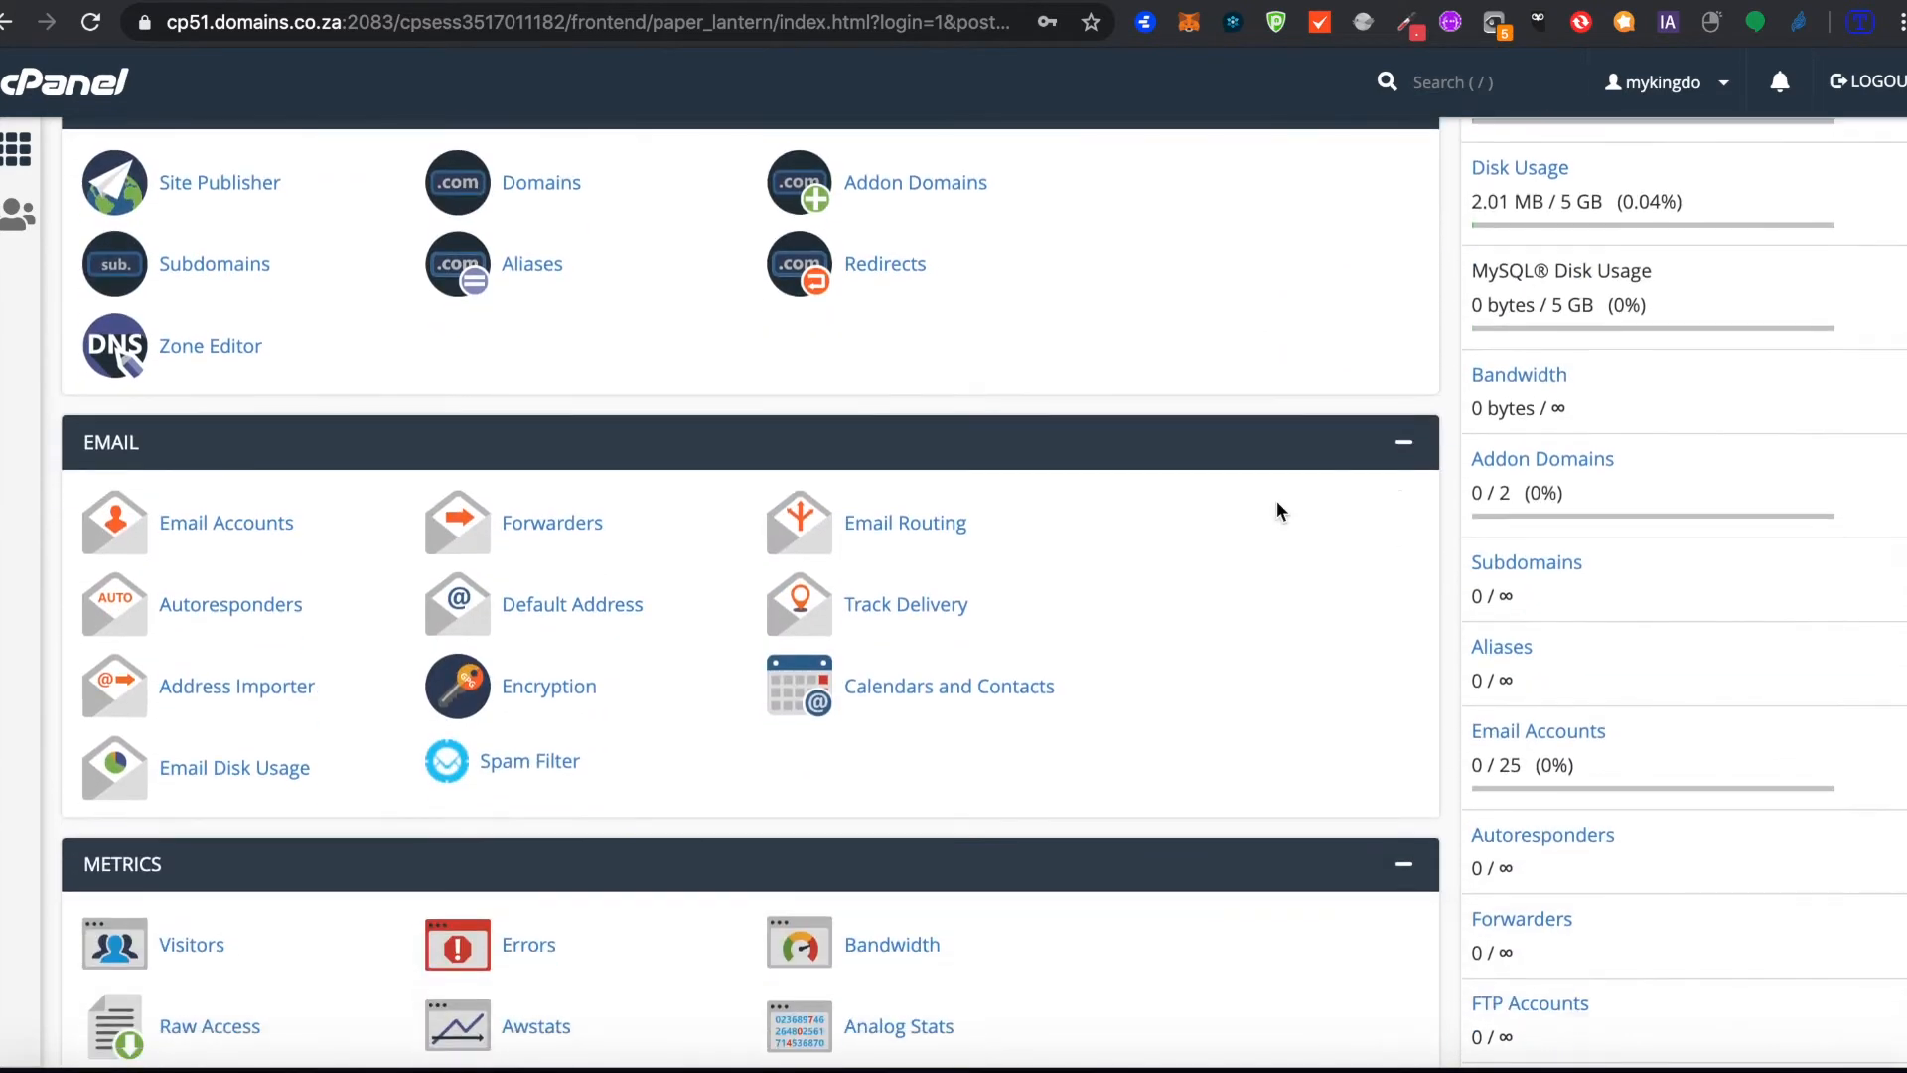
pyautogui.scroll(8, 1278, 503)
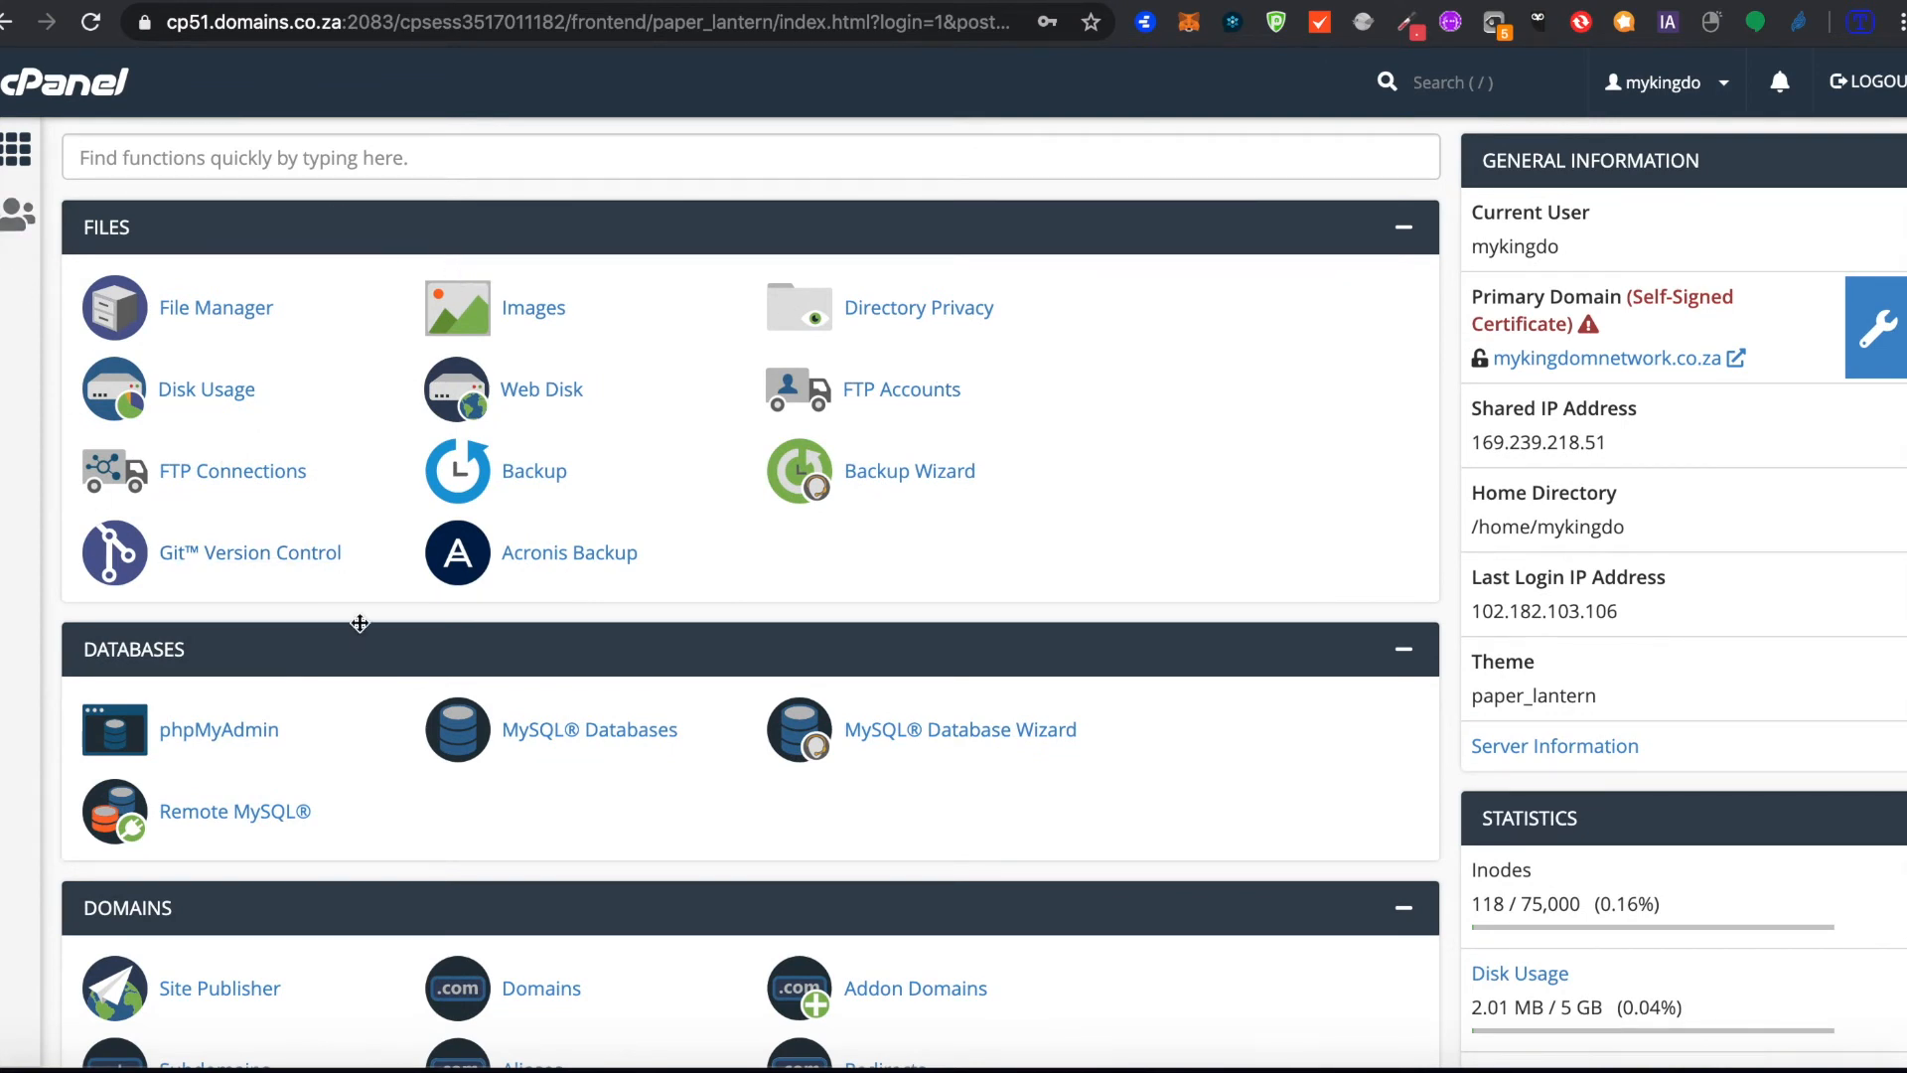
pyautogui.scroll(-2, 362, 626)
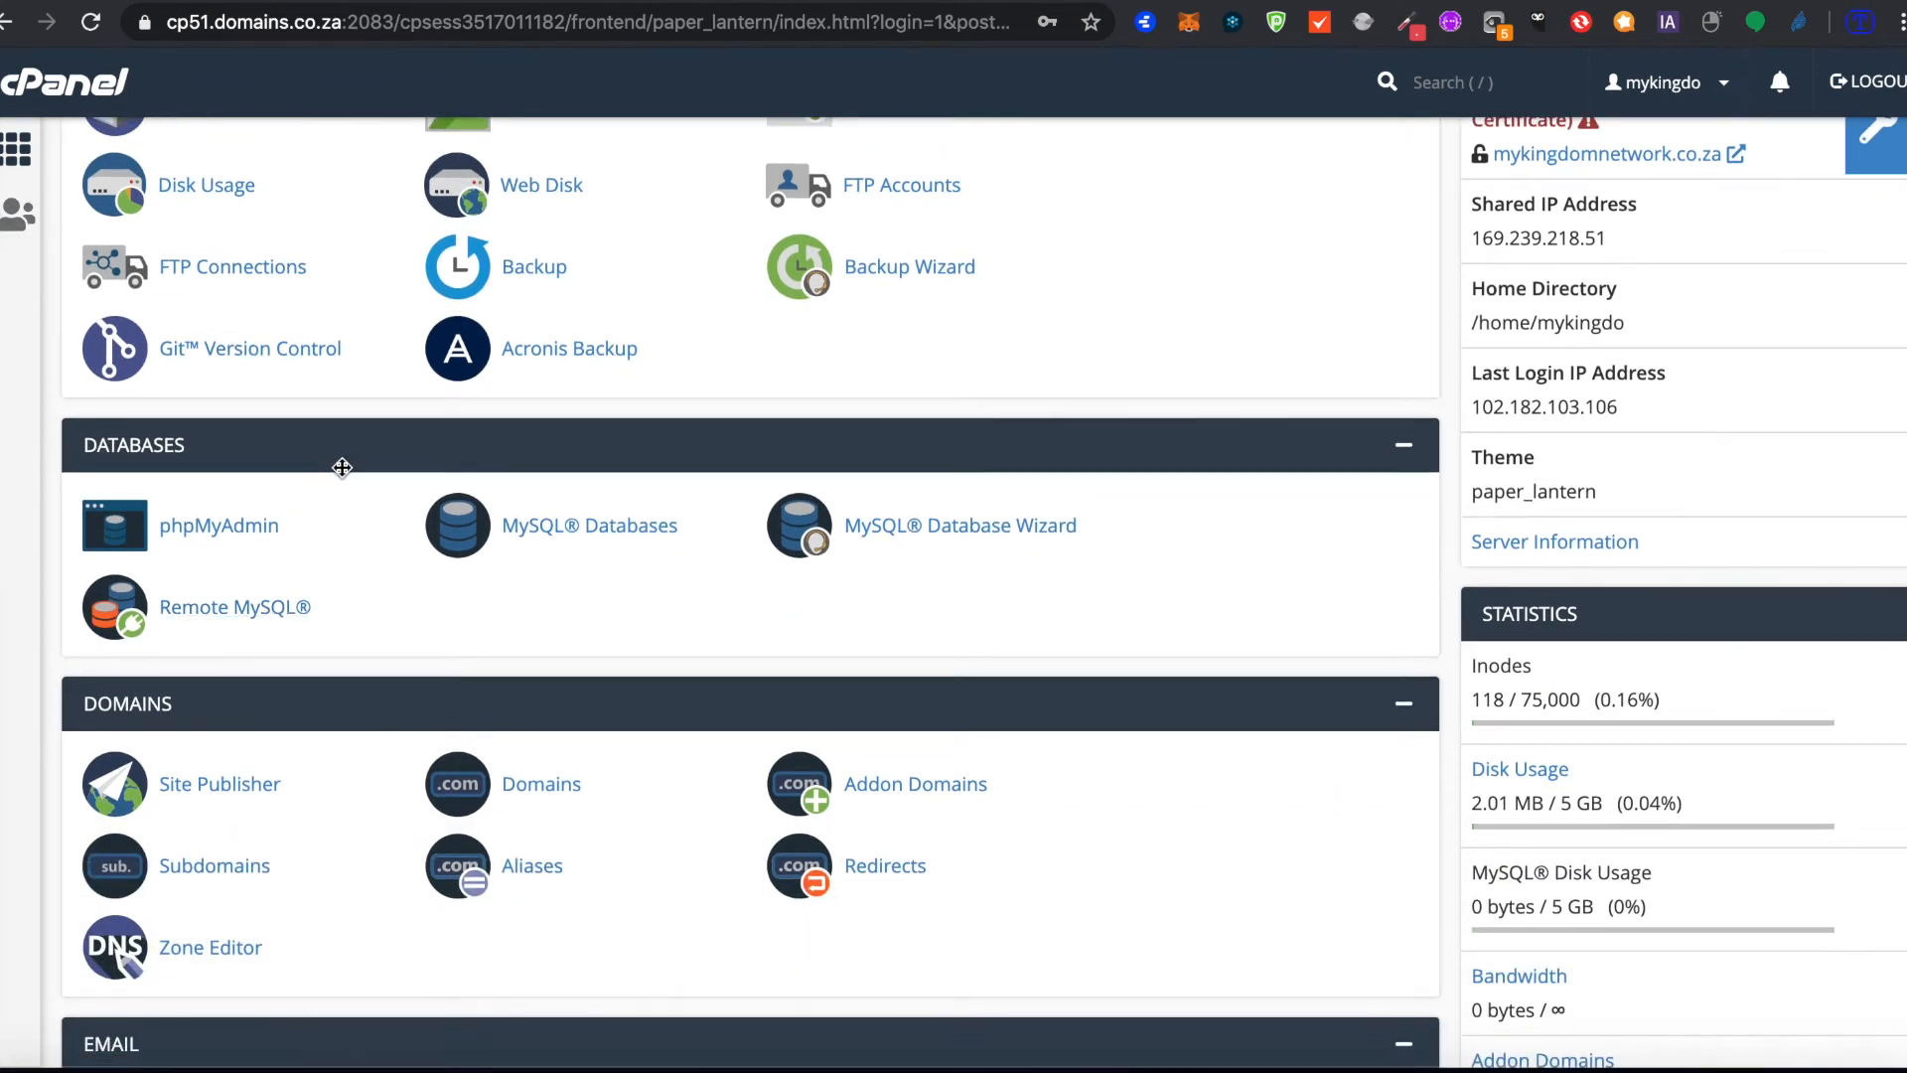
pyautogui.scroll(-4, 367, 596)
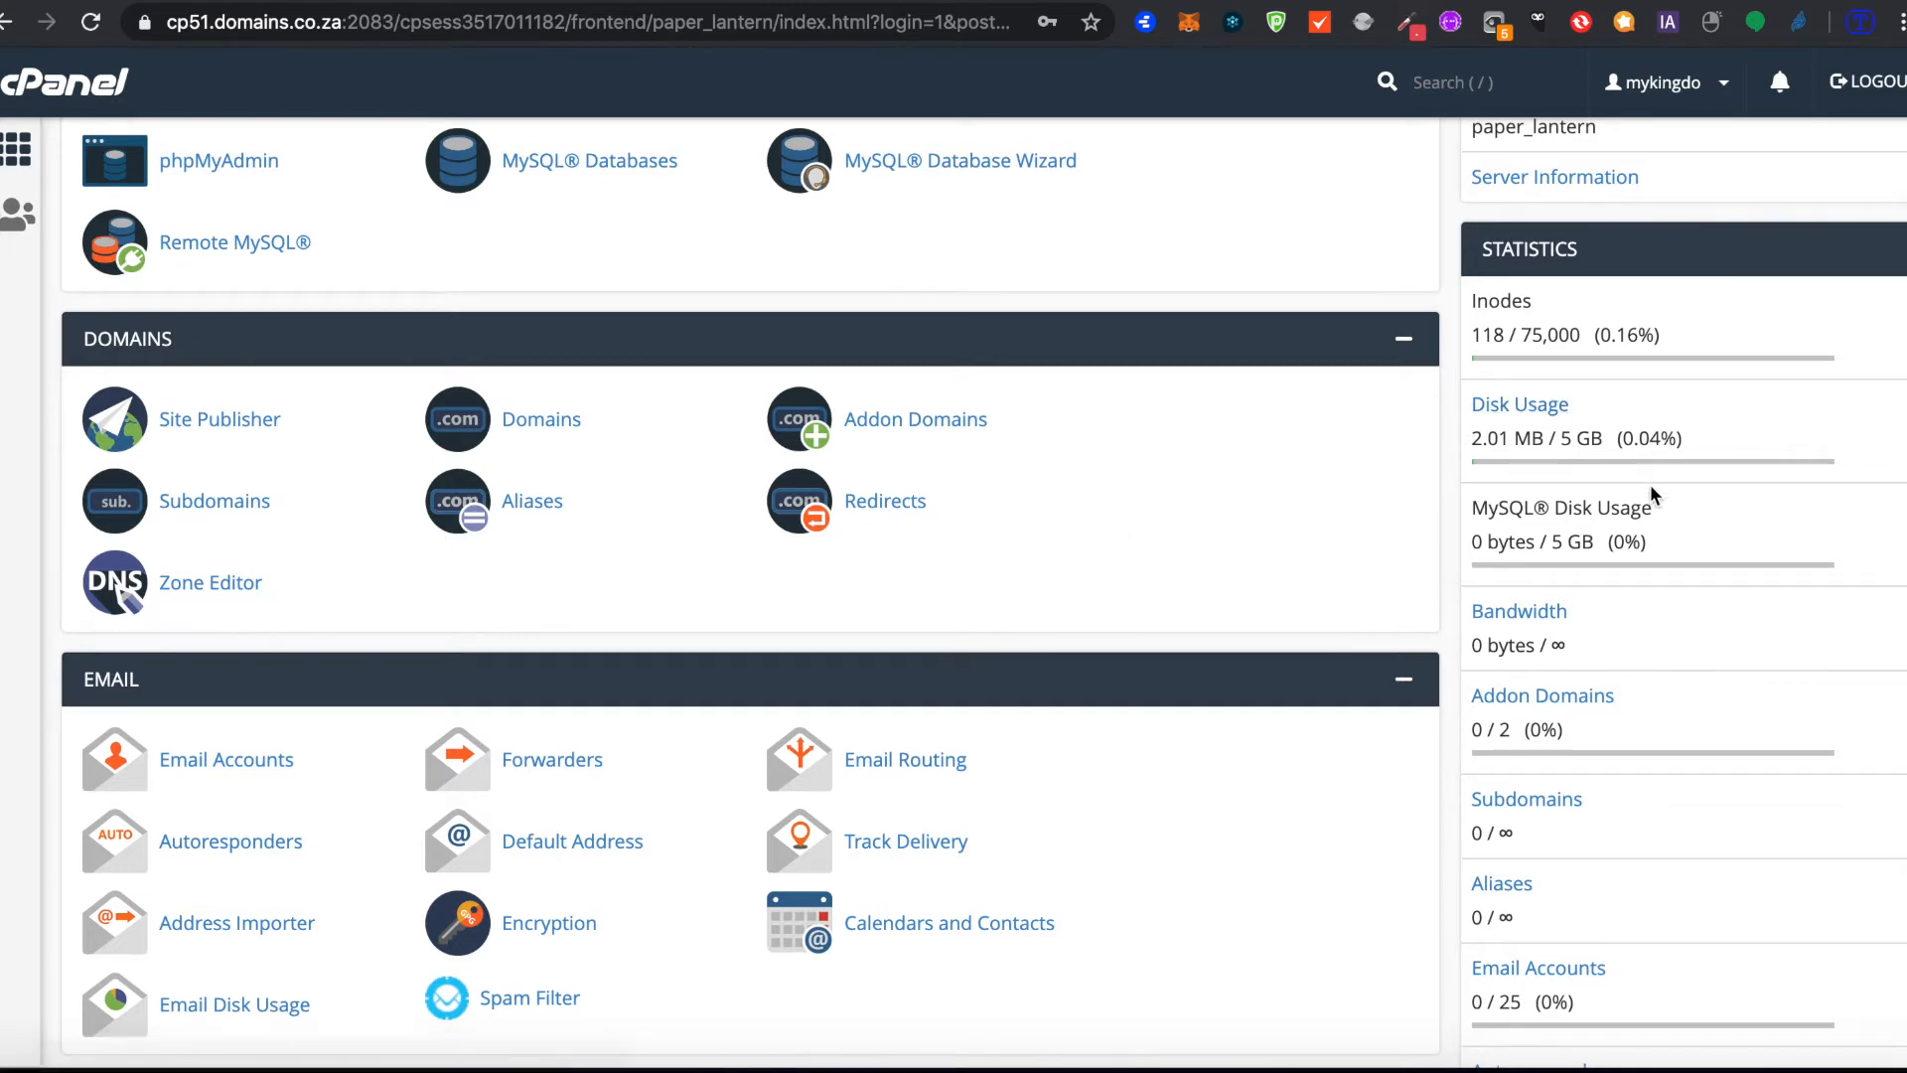
pyautogui.scroll(-2, 1622, 792)
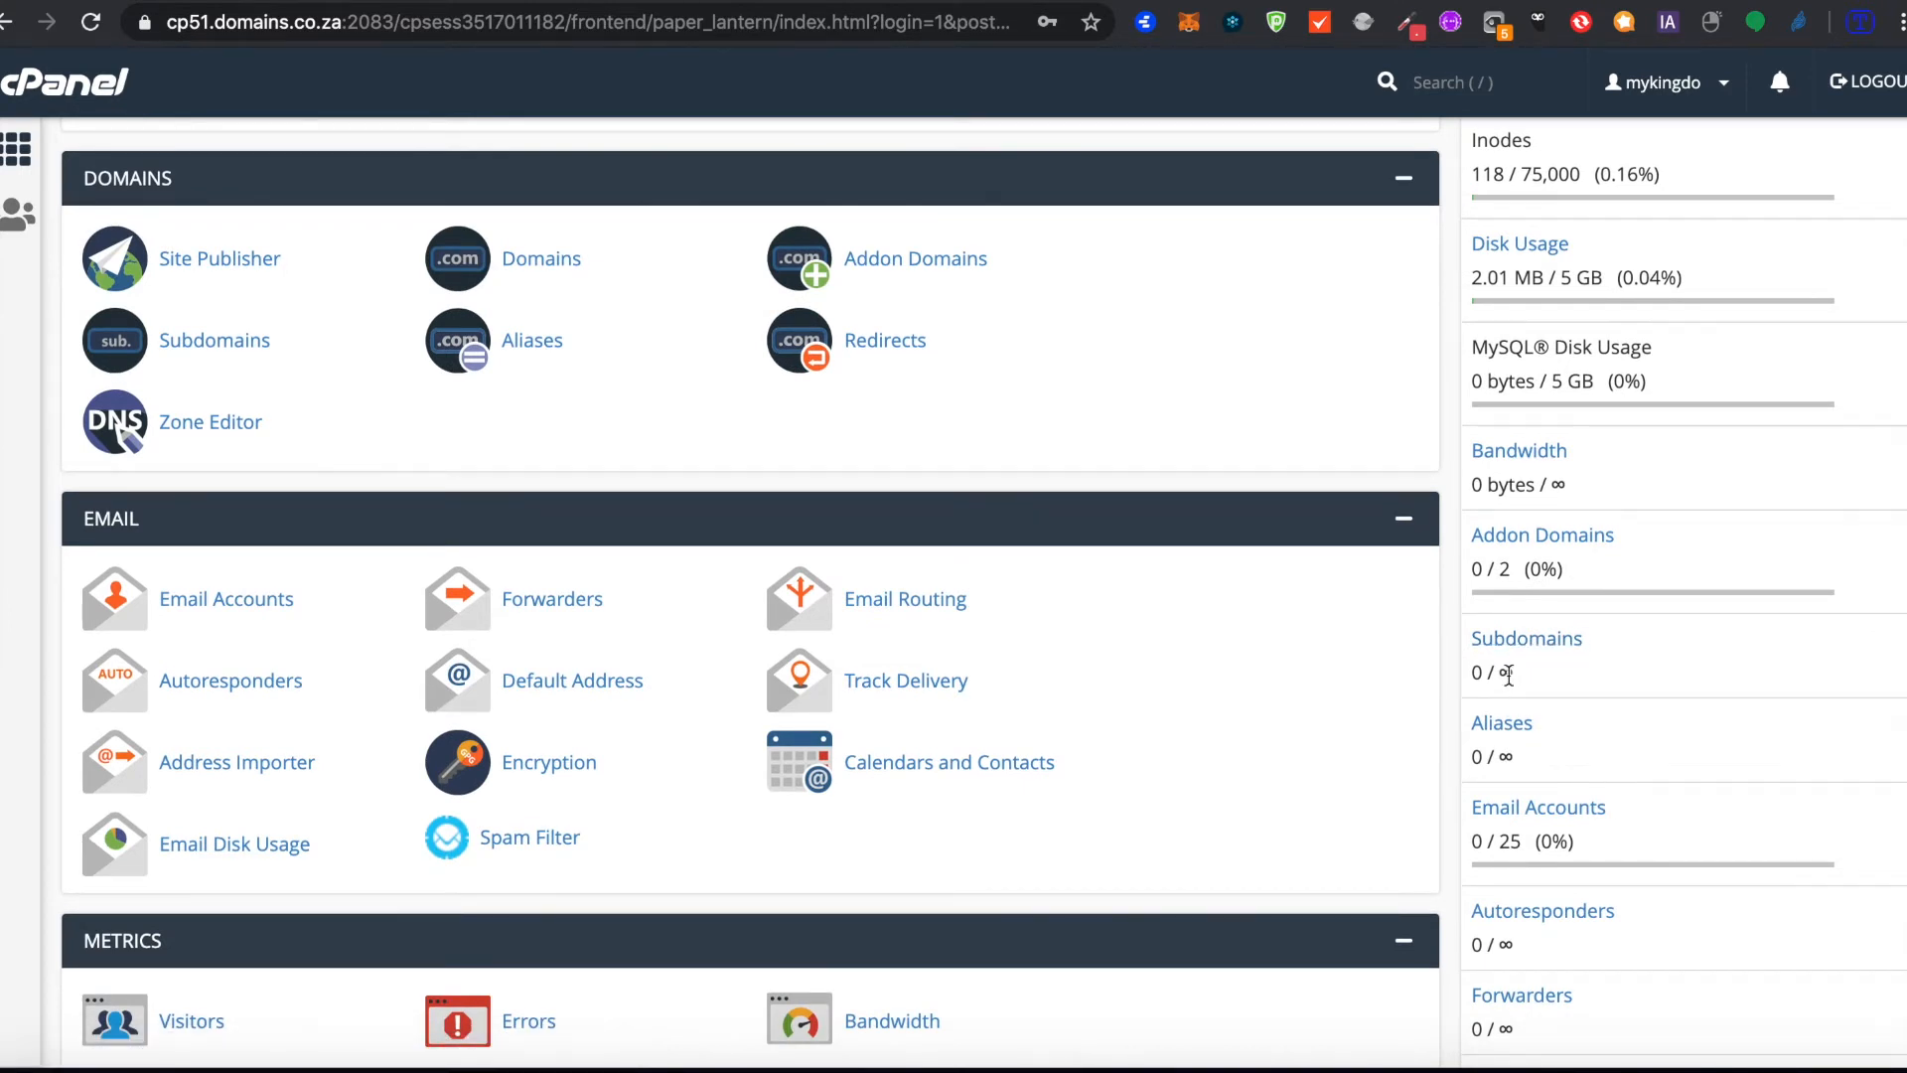
pyautogui.scroll(-1, 1545, 686)
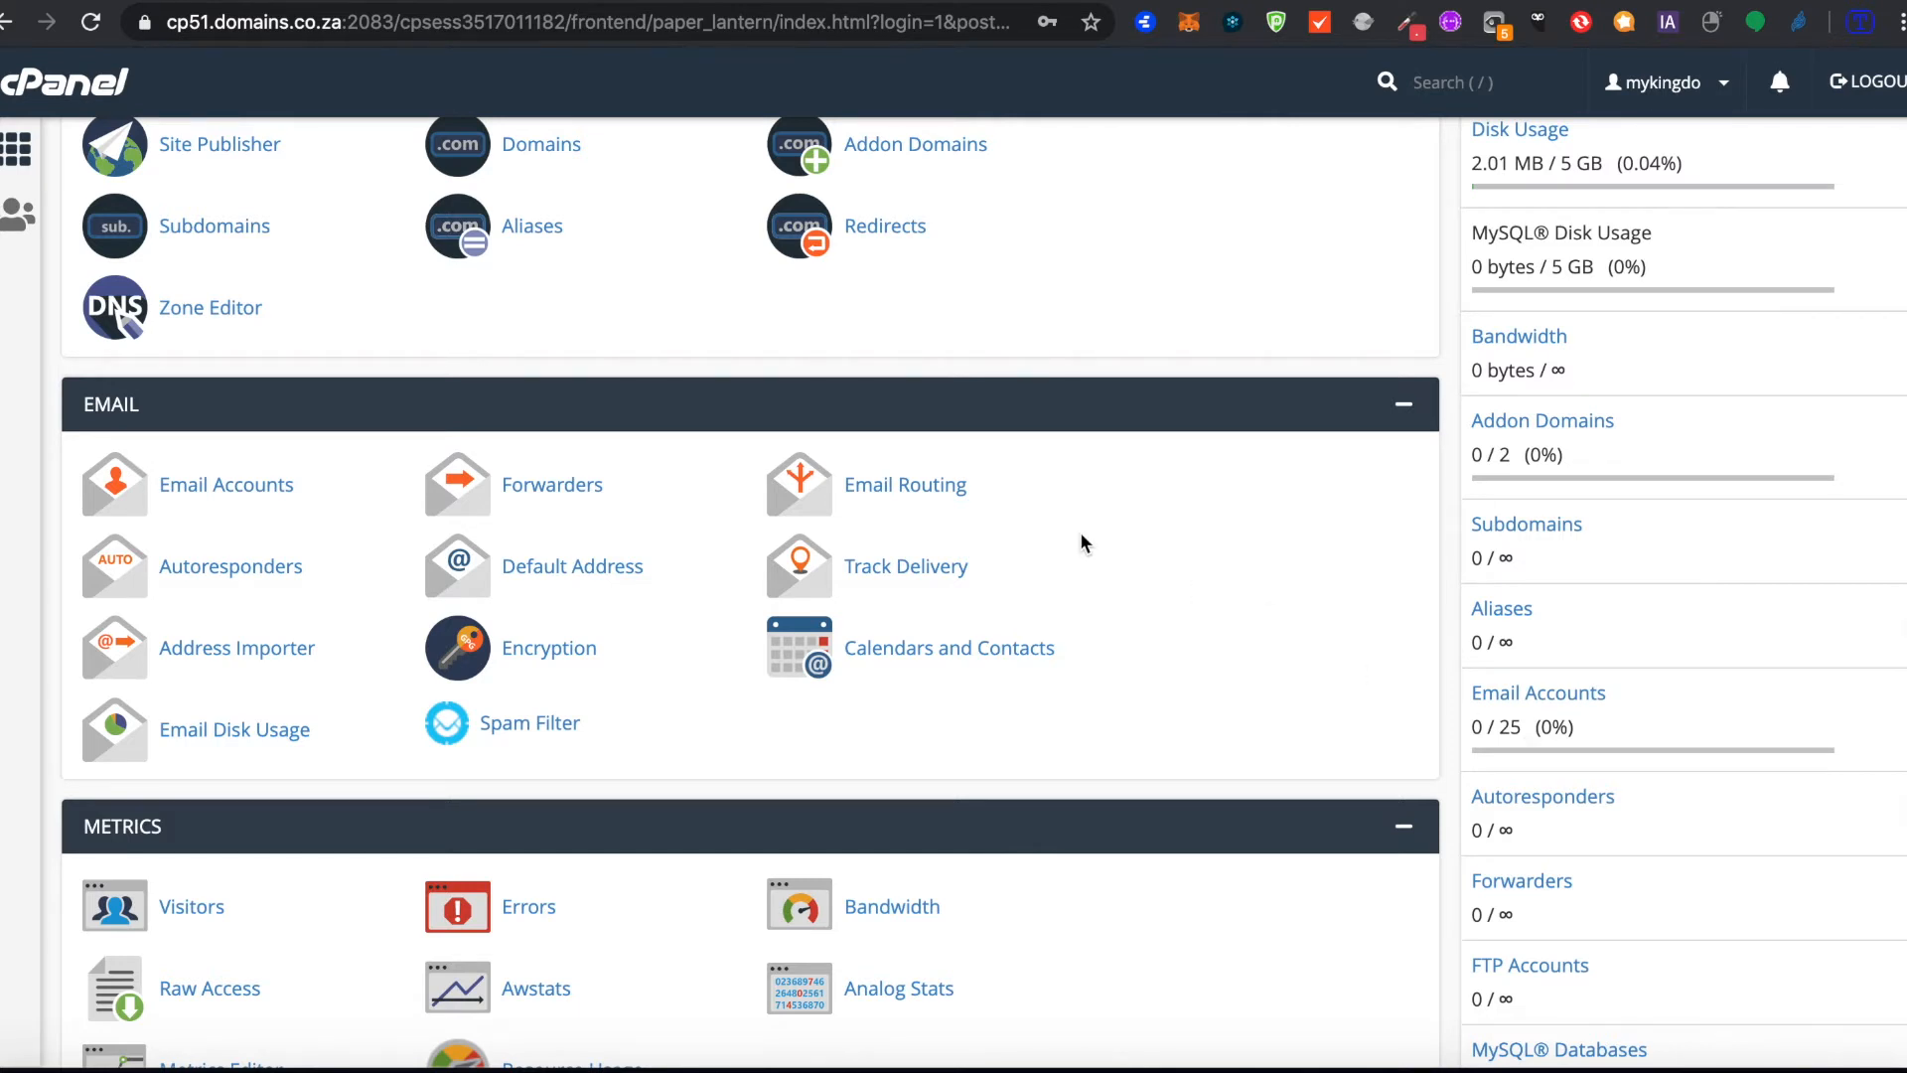
pyautogui.scroll(1, 1083, 540)
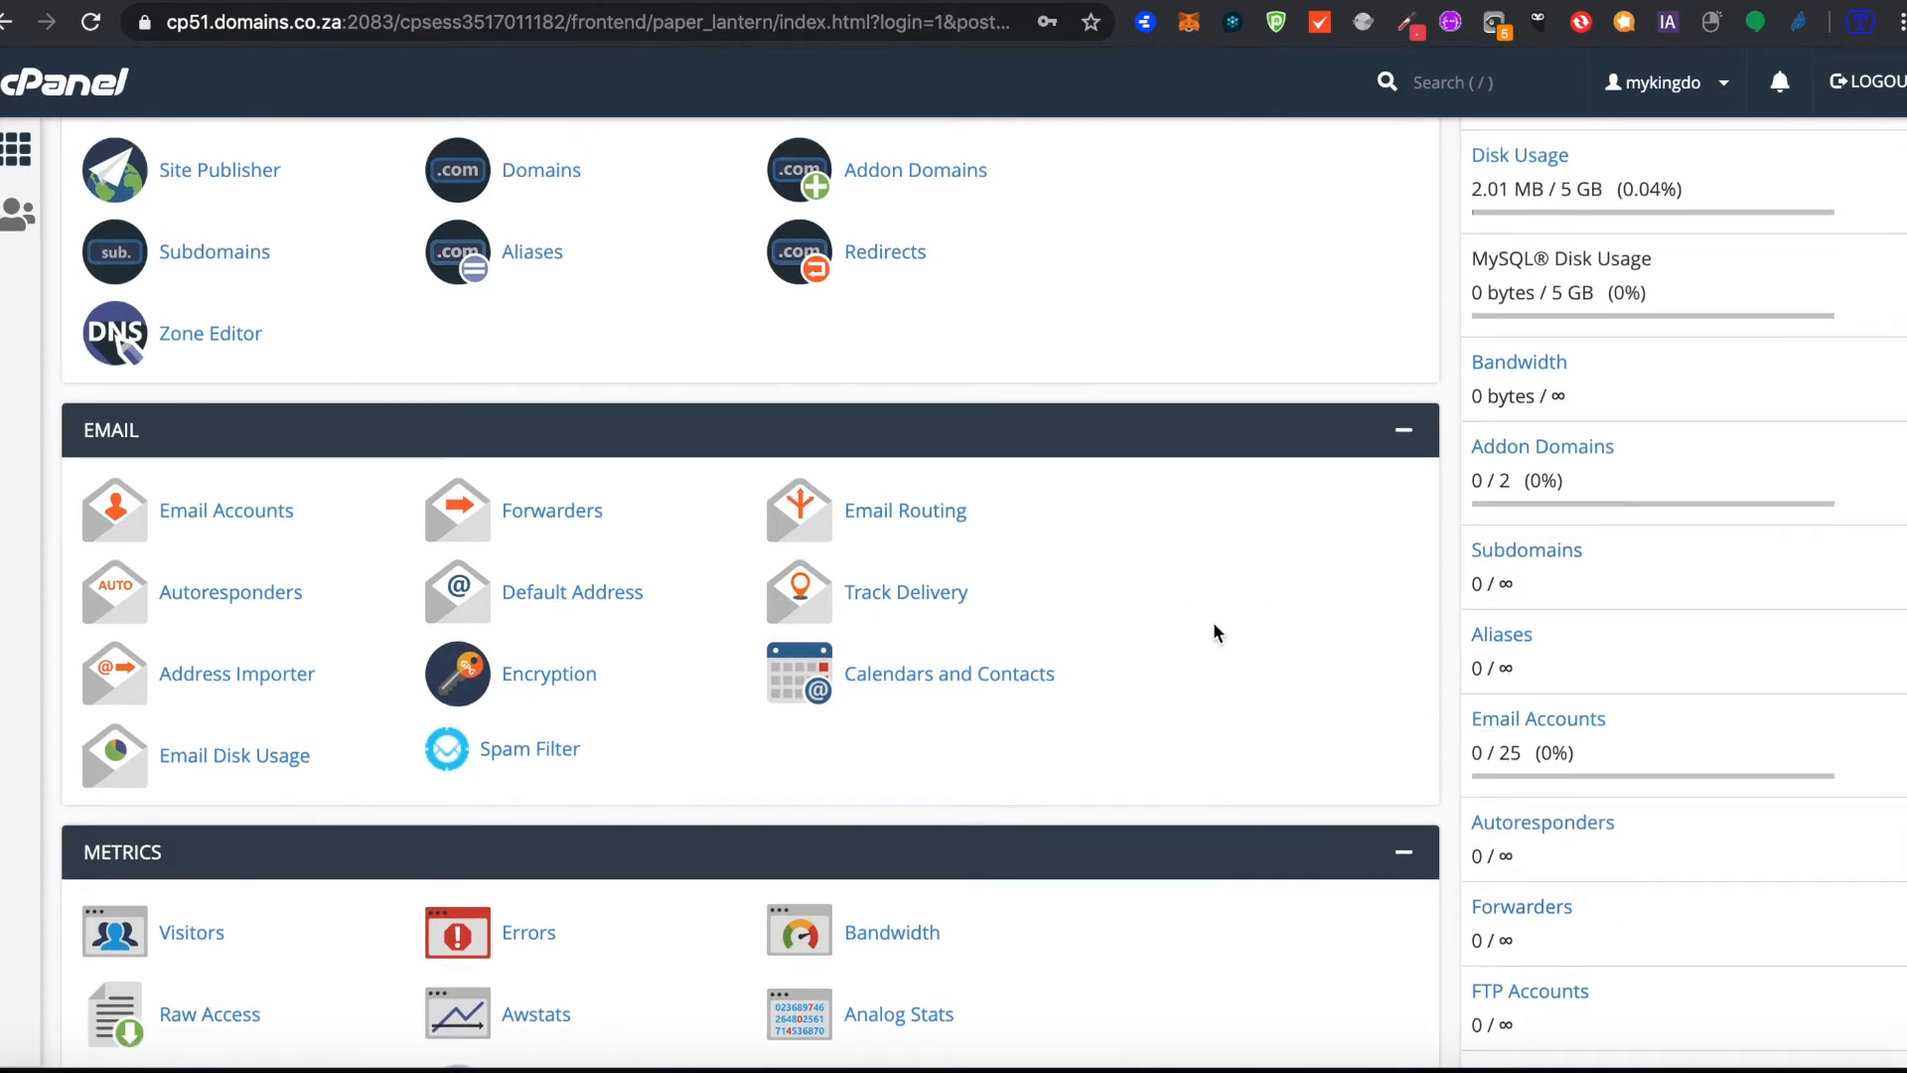
pyautogui.scroll(3, 1209, 626)
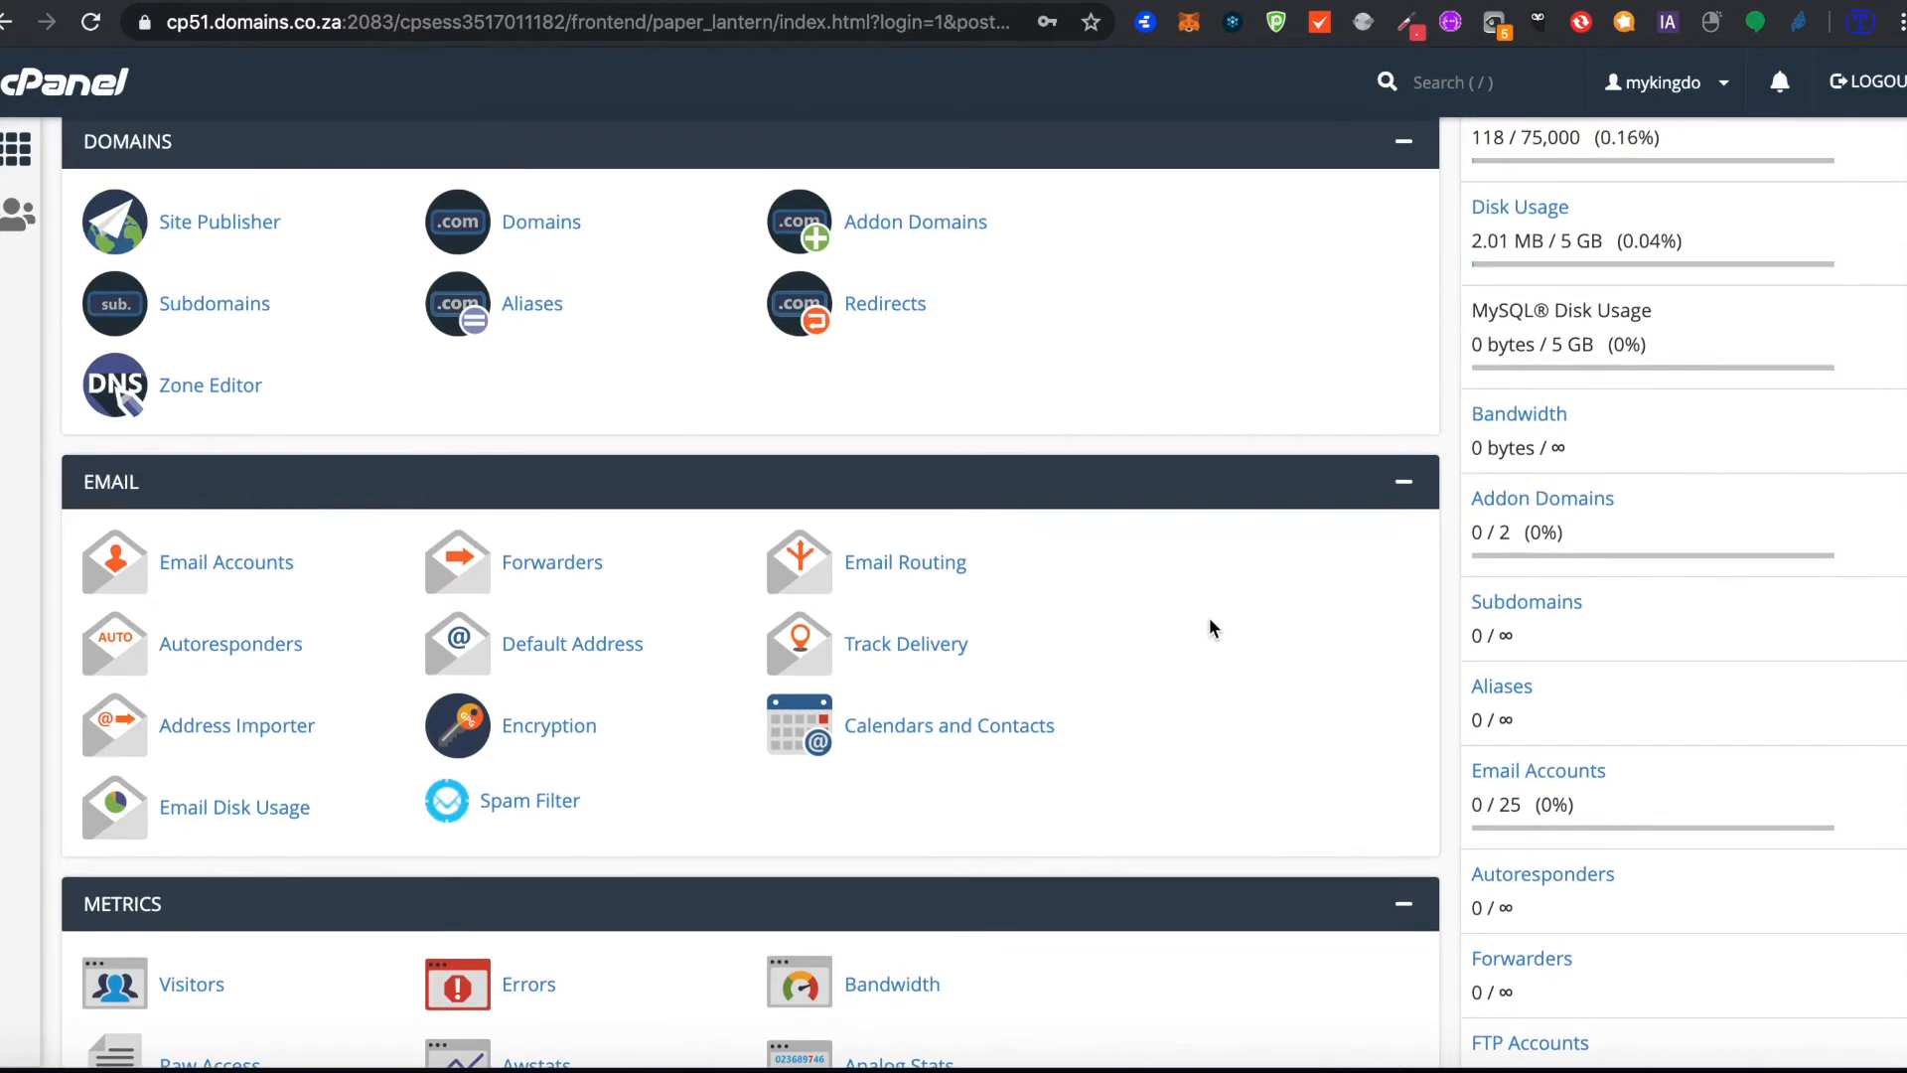
pyautogui.click(272, 588)
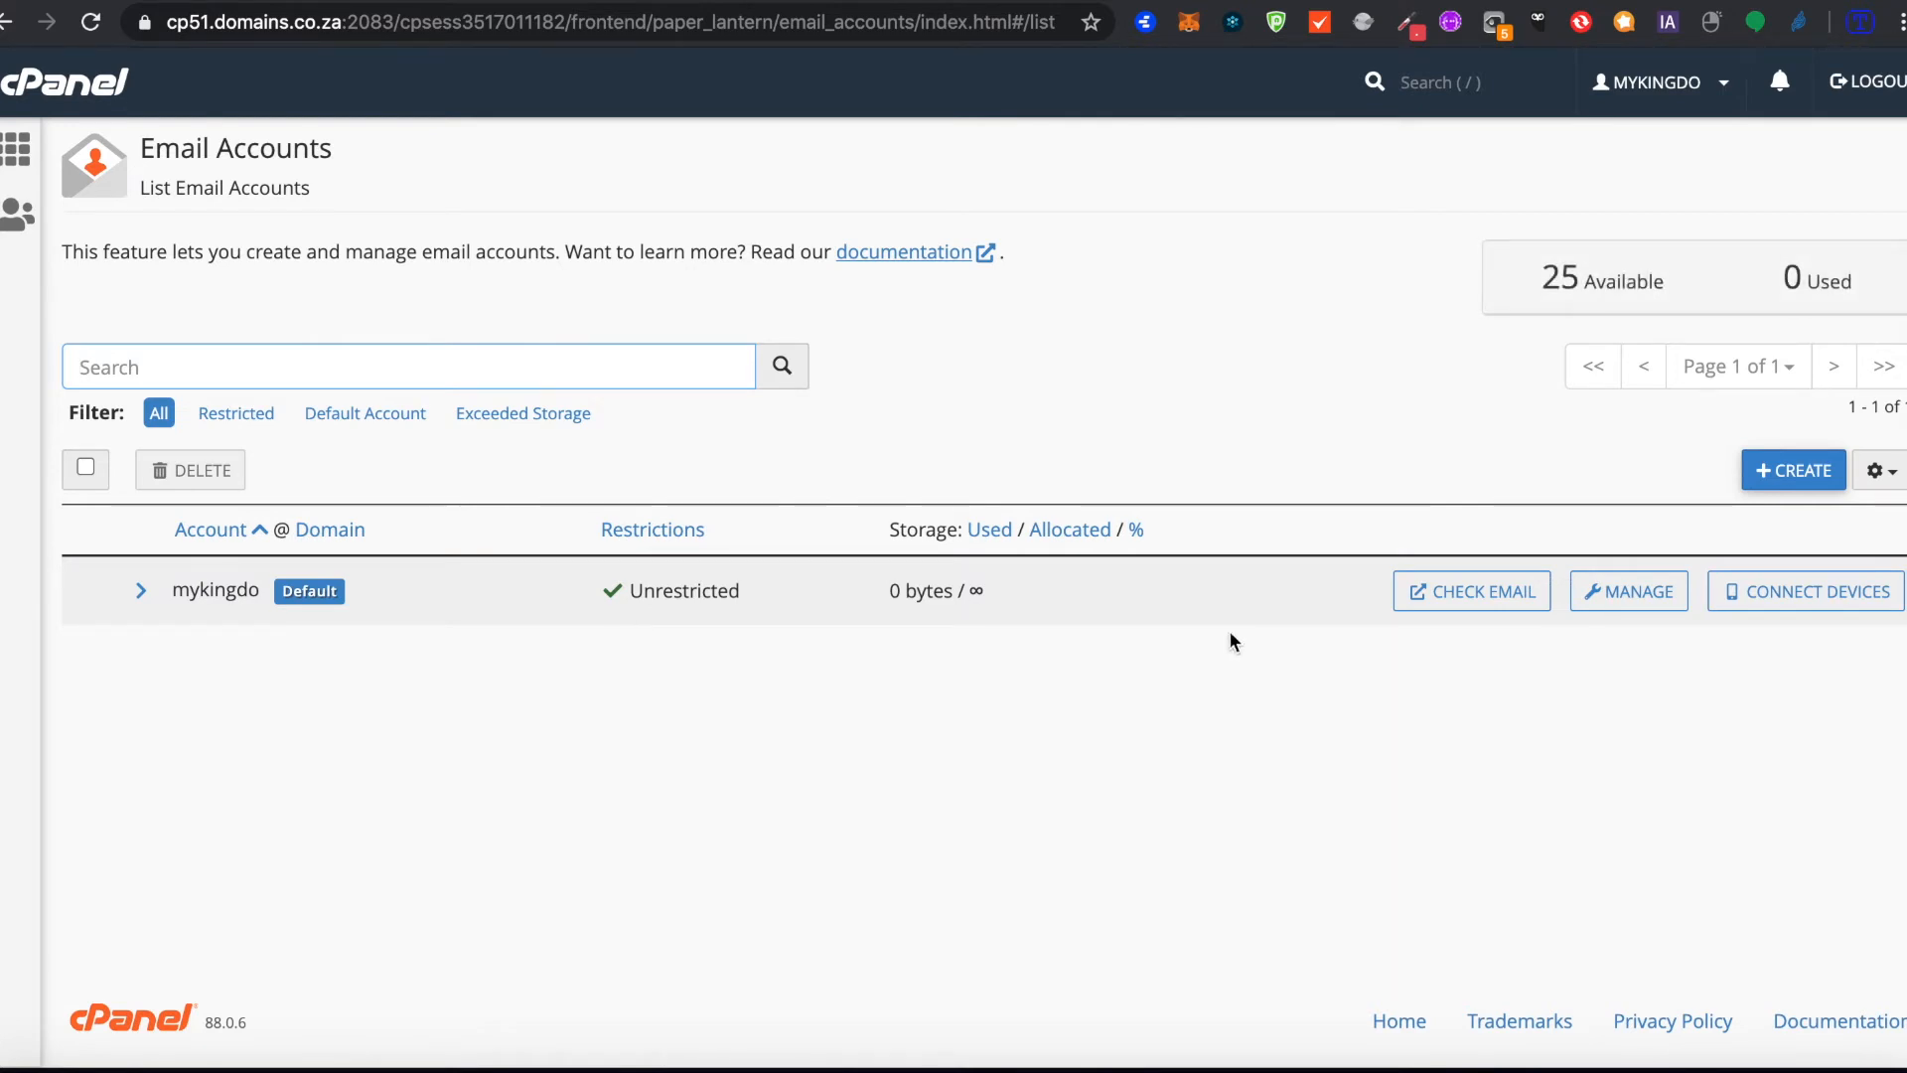
pyautogui.click(1785, 477)
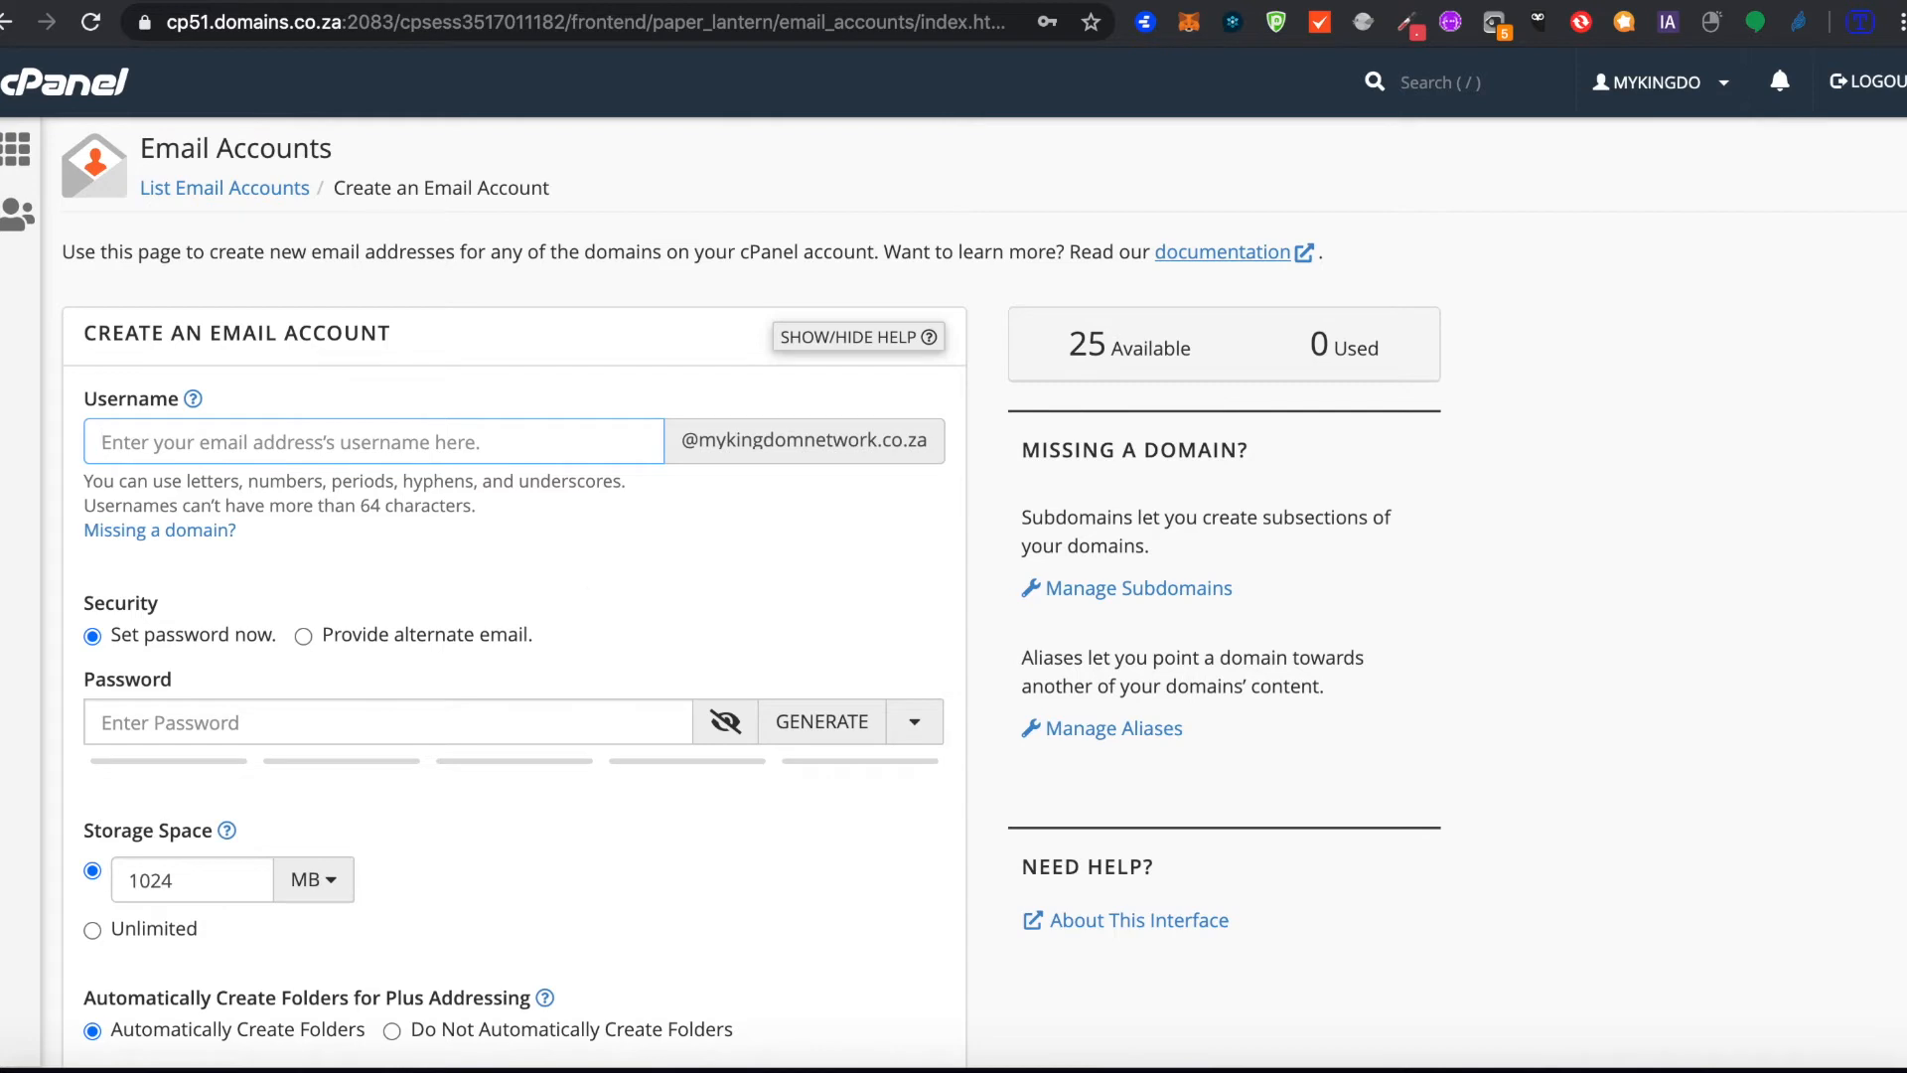
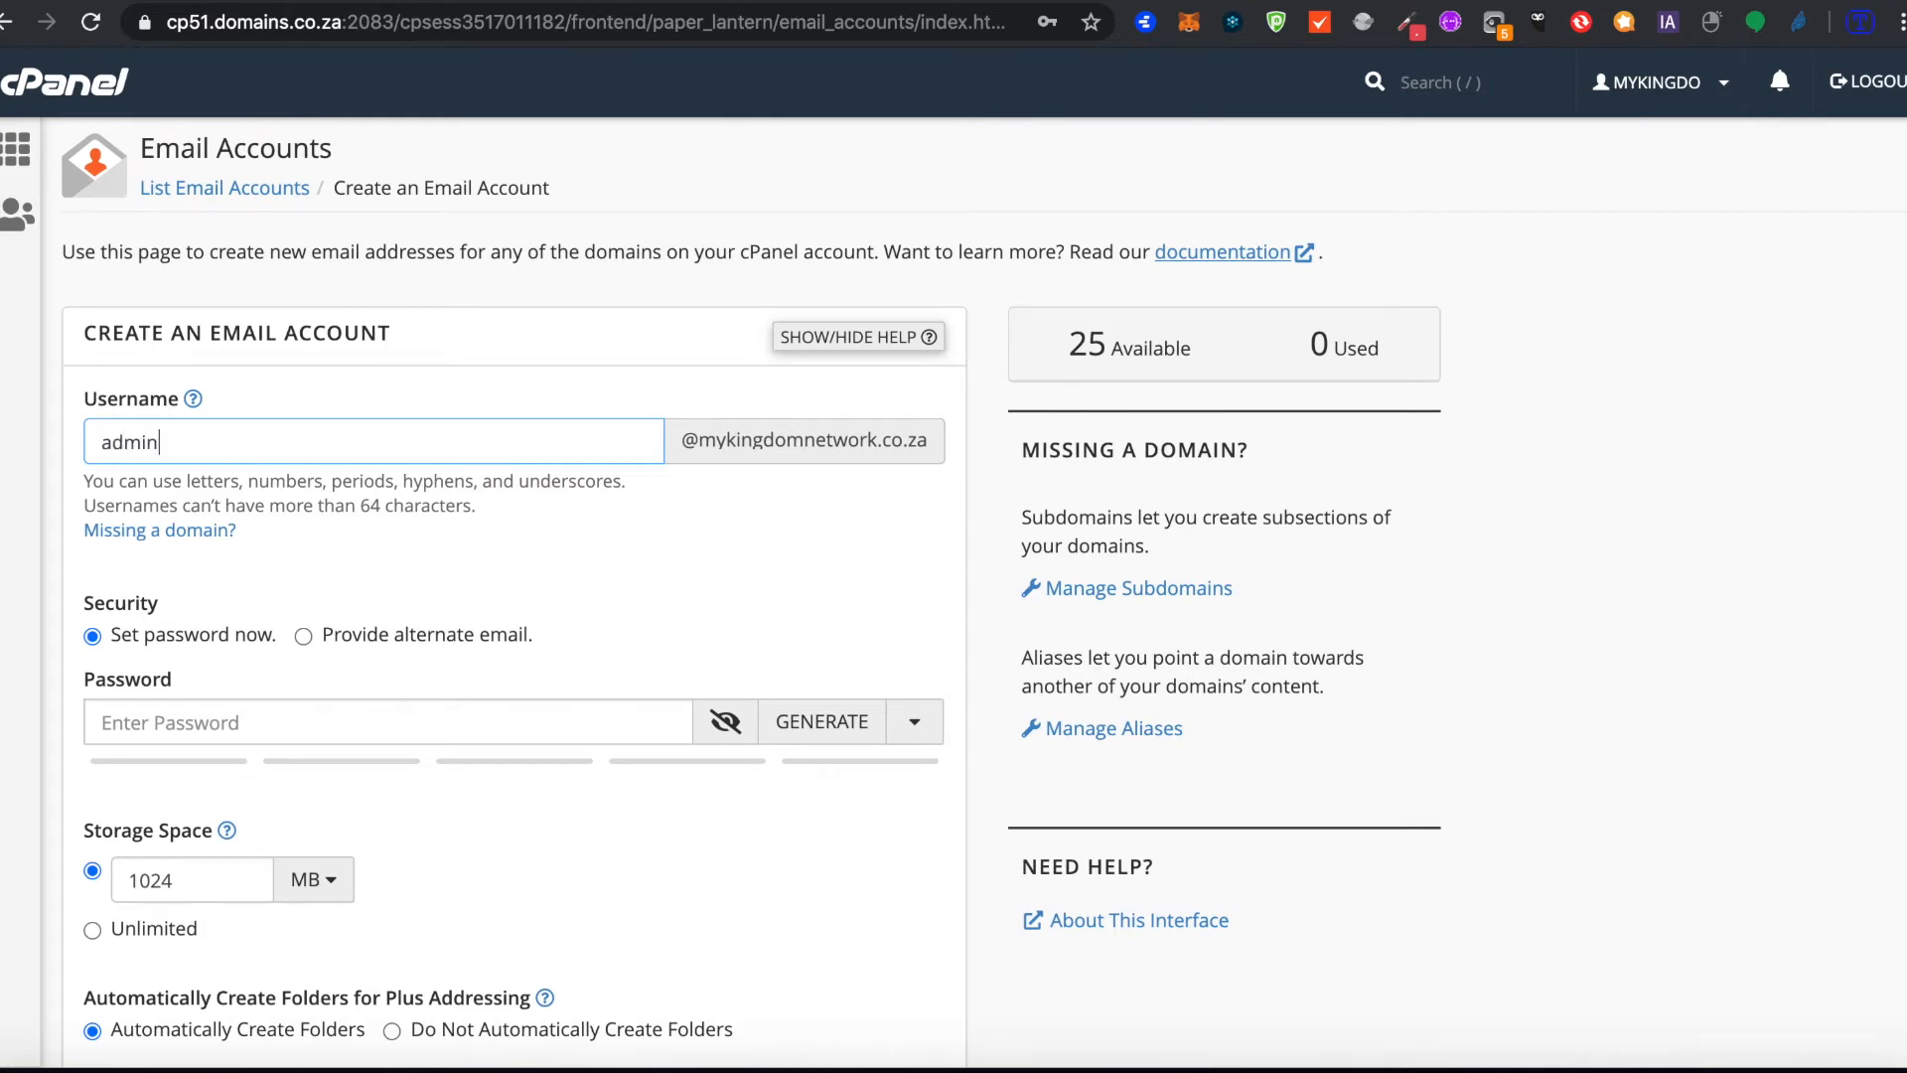
# Step: Enter a password for the new email account and lengthen it to meet the required strength
pyautogui.scroll(-3, 419, 633)
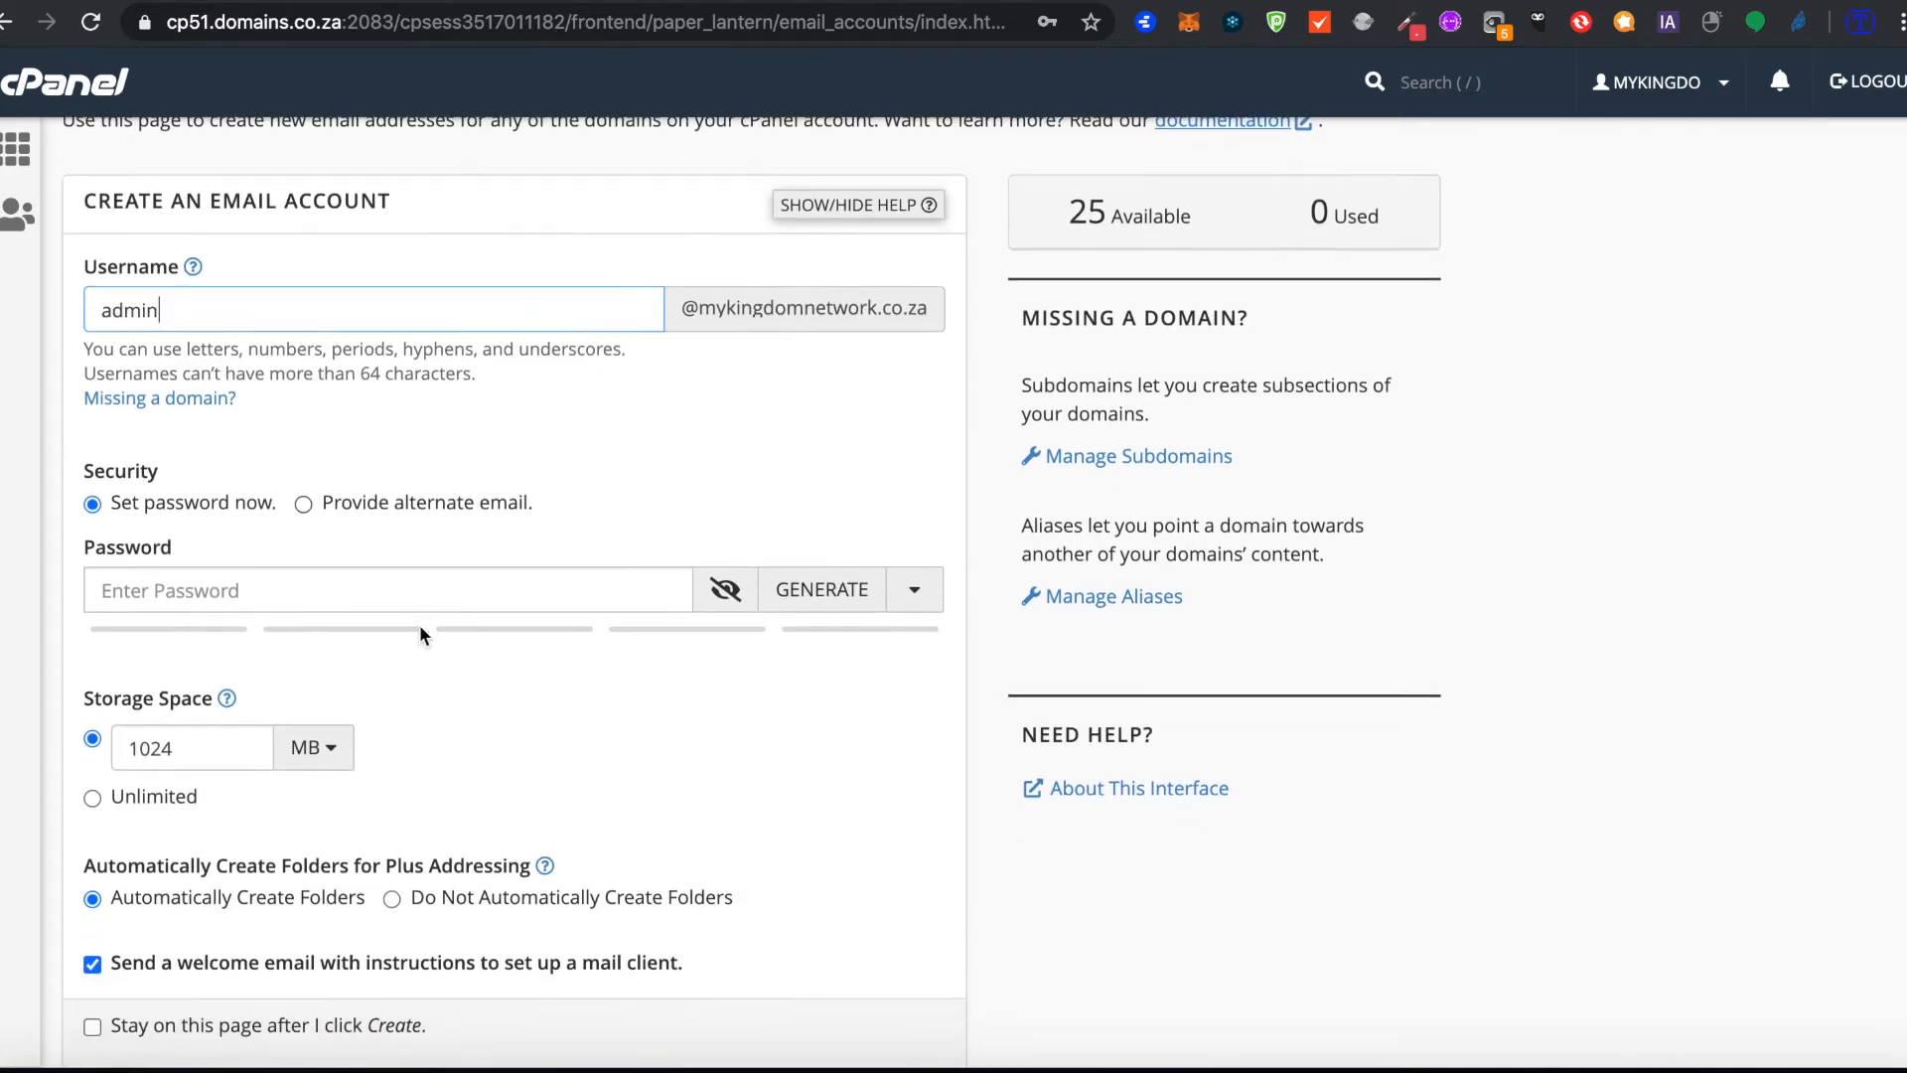
pyautogui.click(326, 442)
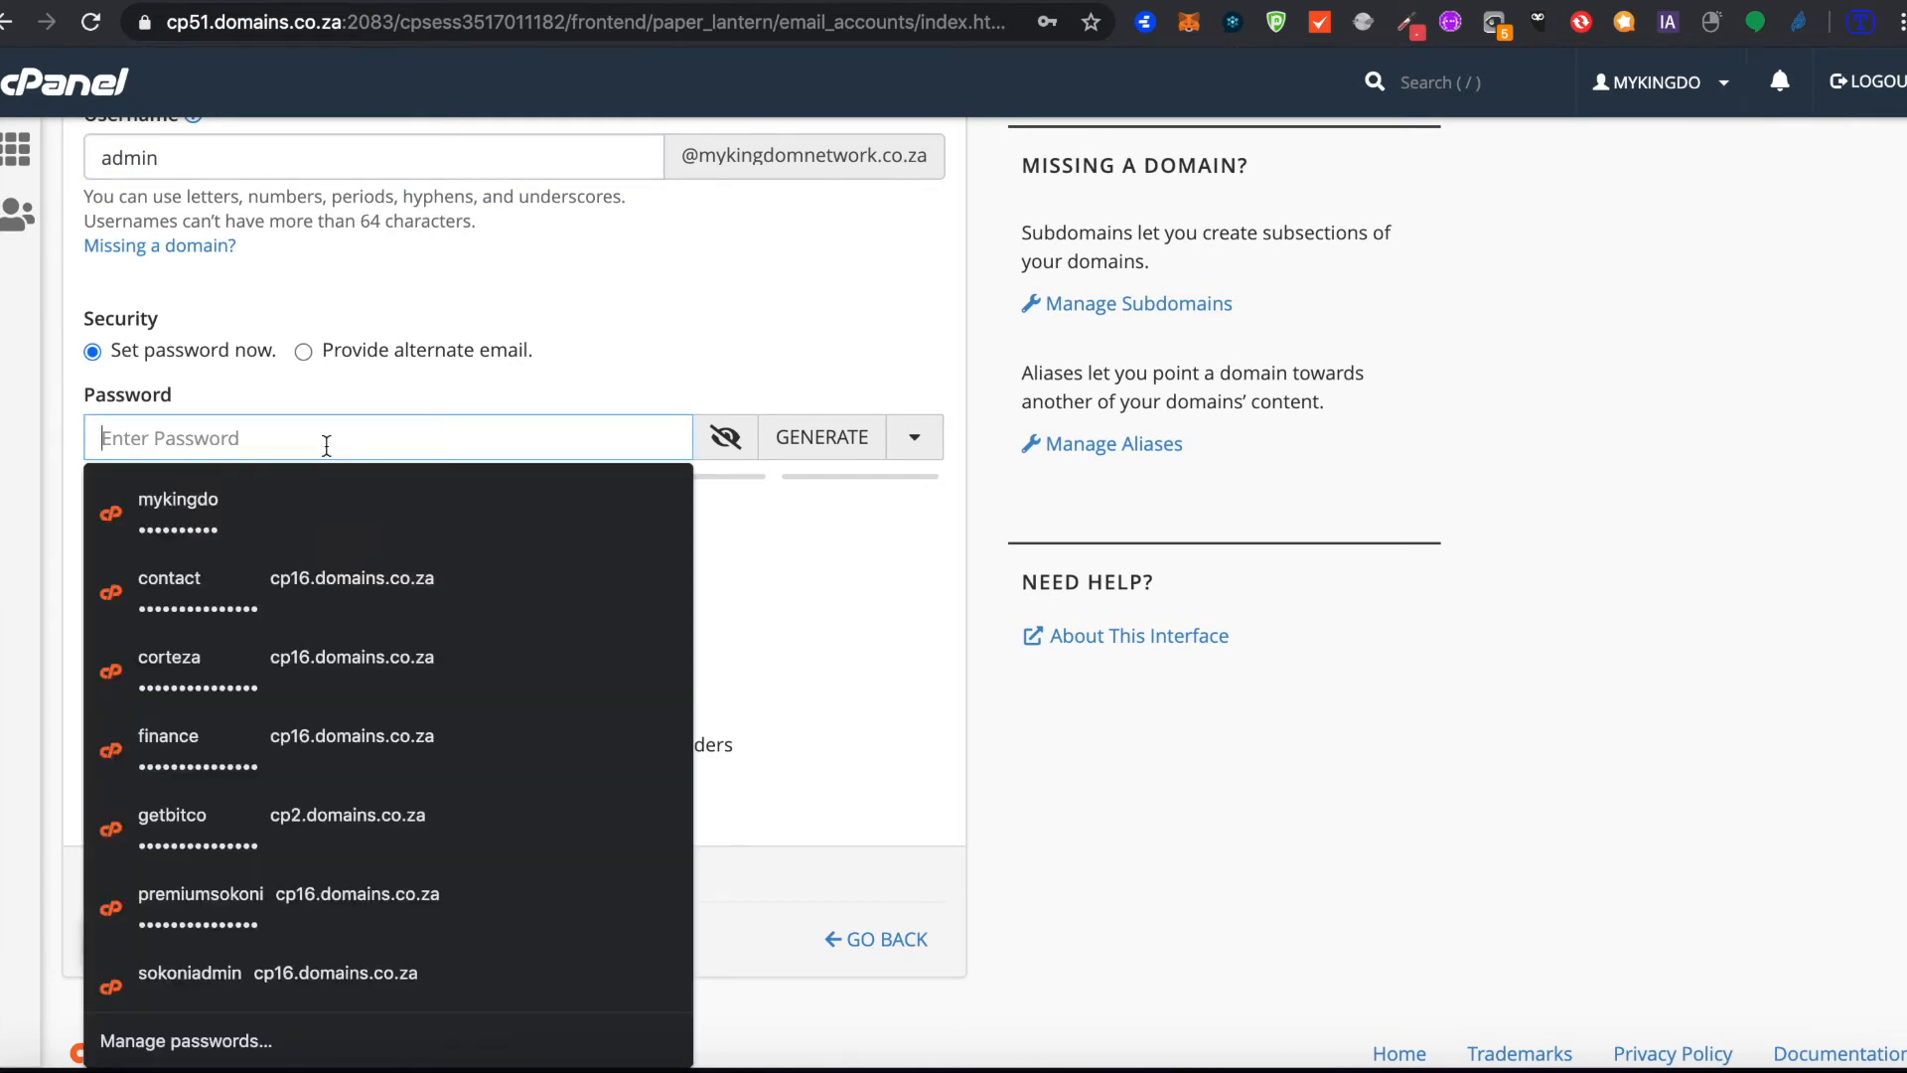
pyautogui.write('••••••••')
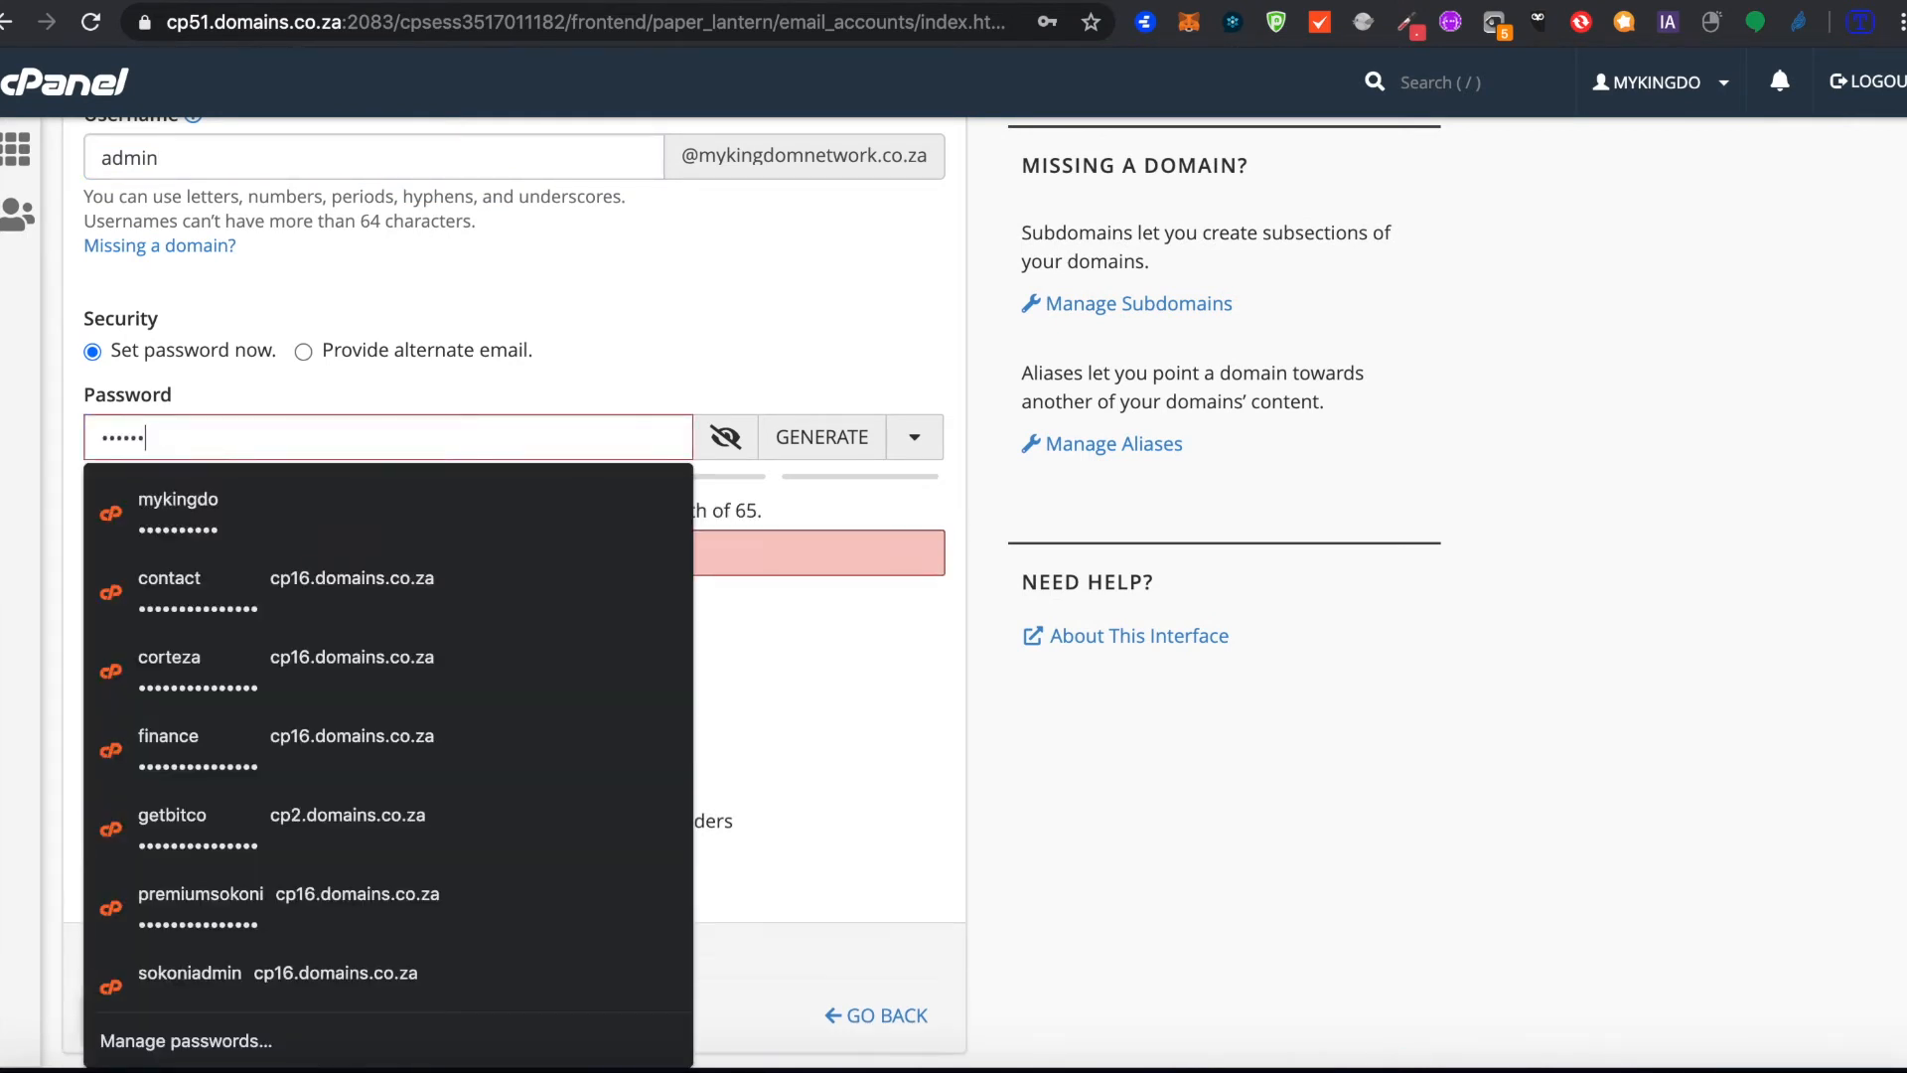
pyautogui.write('•••••')
pyautogui.click(1134, 755)
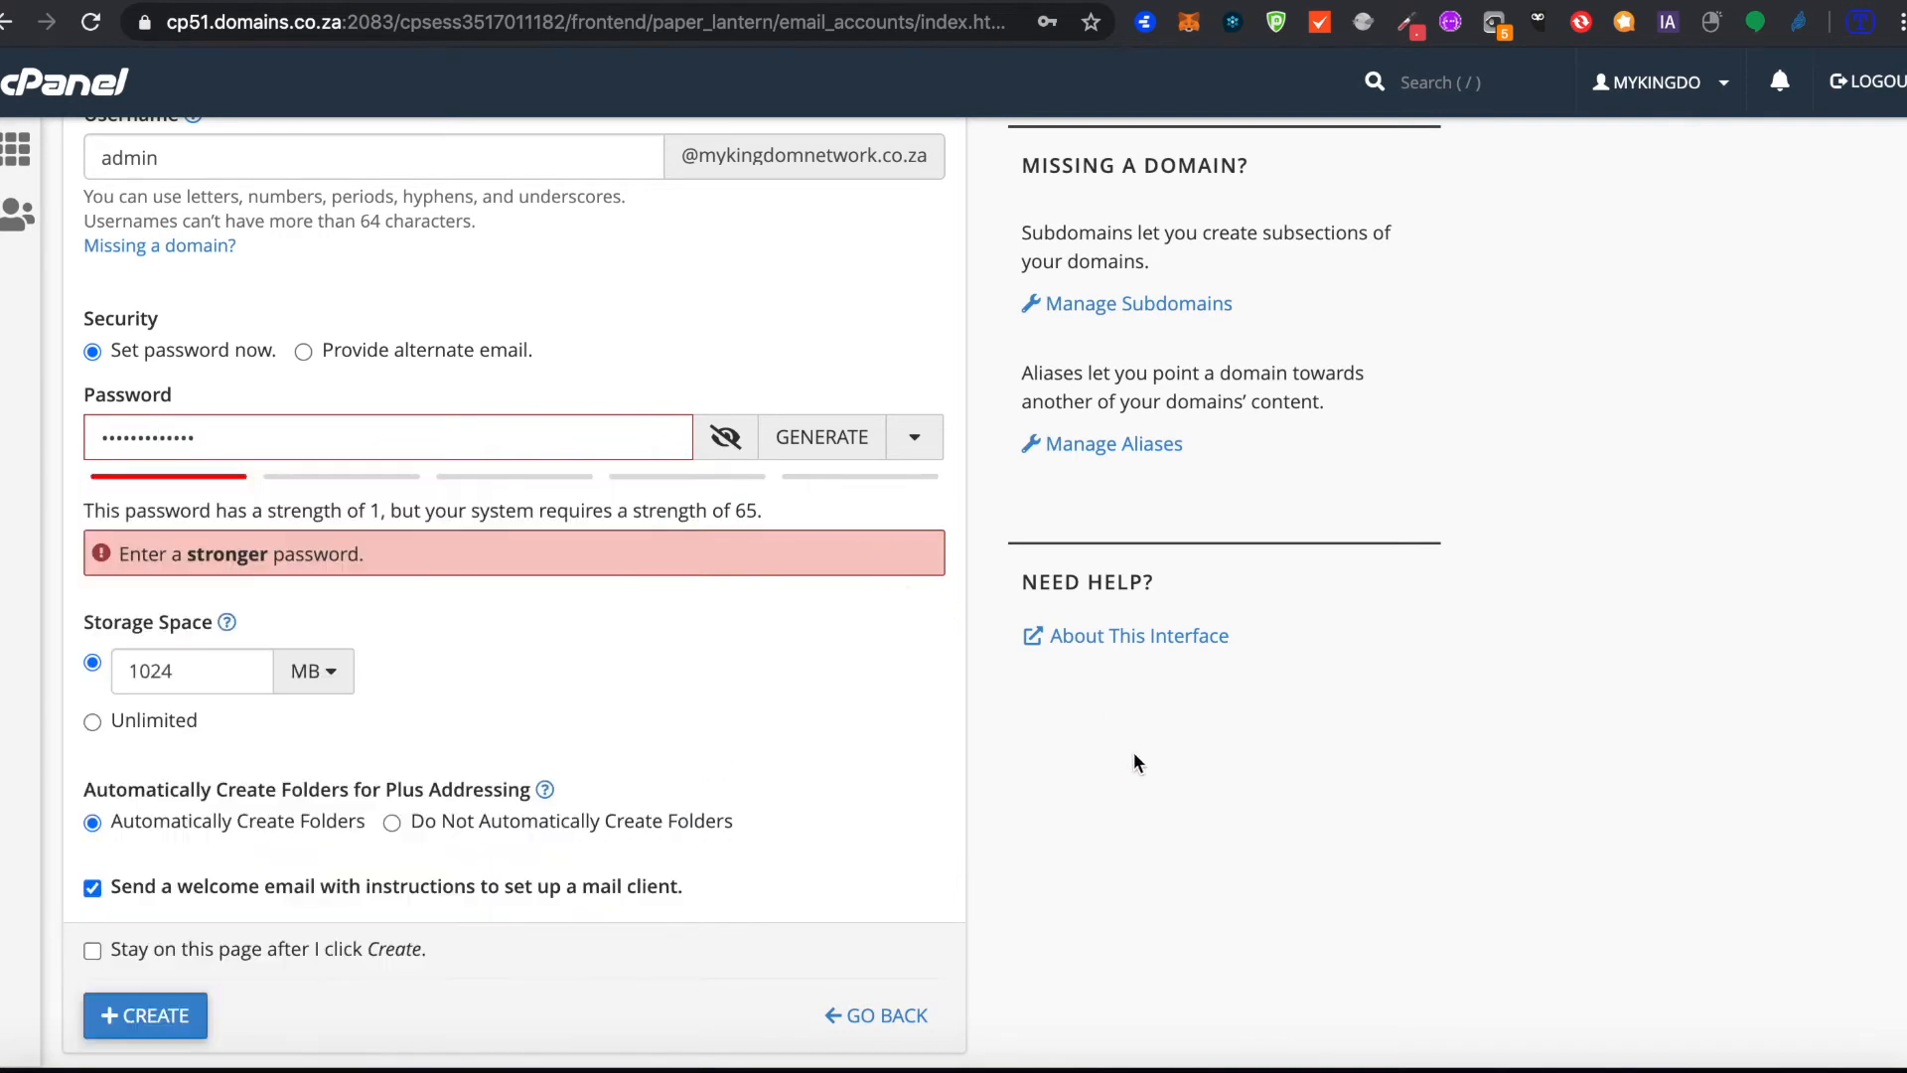
pyautogui.moveTo(196, 438); pyautogui.dragTo(172, 438)
pyautogui.click(231, 442)
pyautogui.write('•••••••••••••••••••••••••••••••')
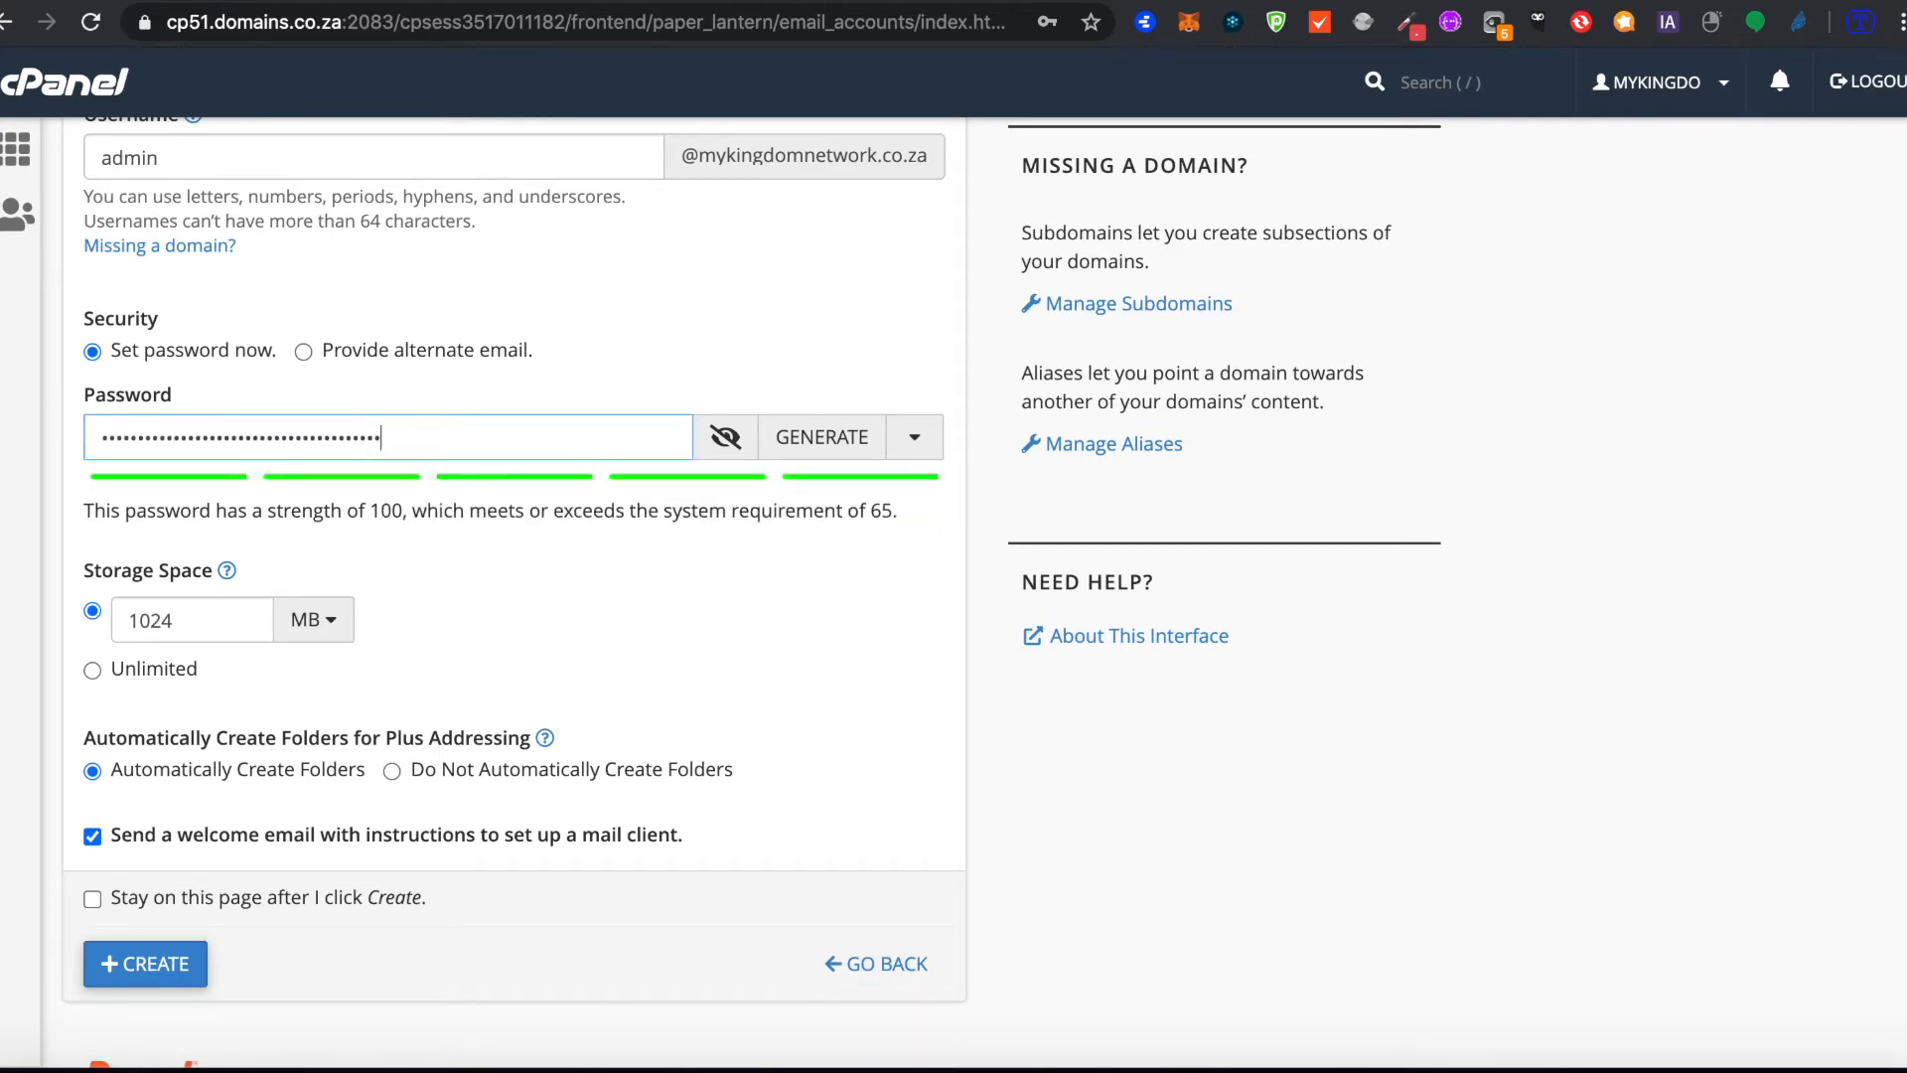
pyautogui.write('•••••')
# Step: Set the new email account's storage space to 3 GB instead of unlimited
pyautogui.scroll(-2, 496, 614)
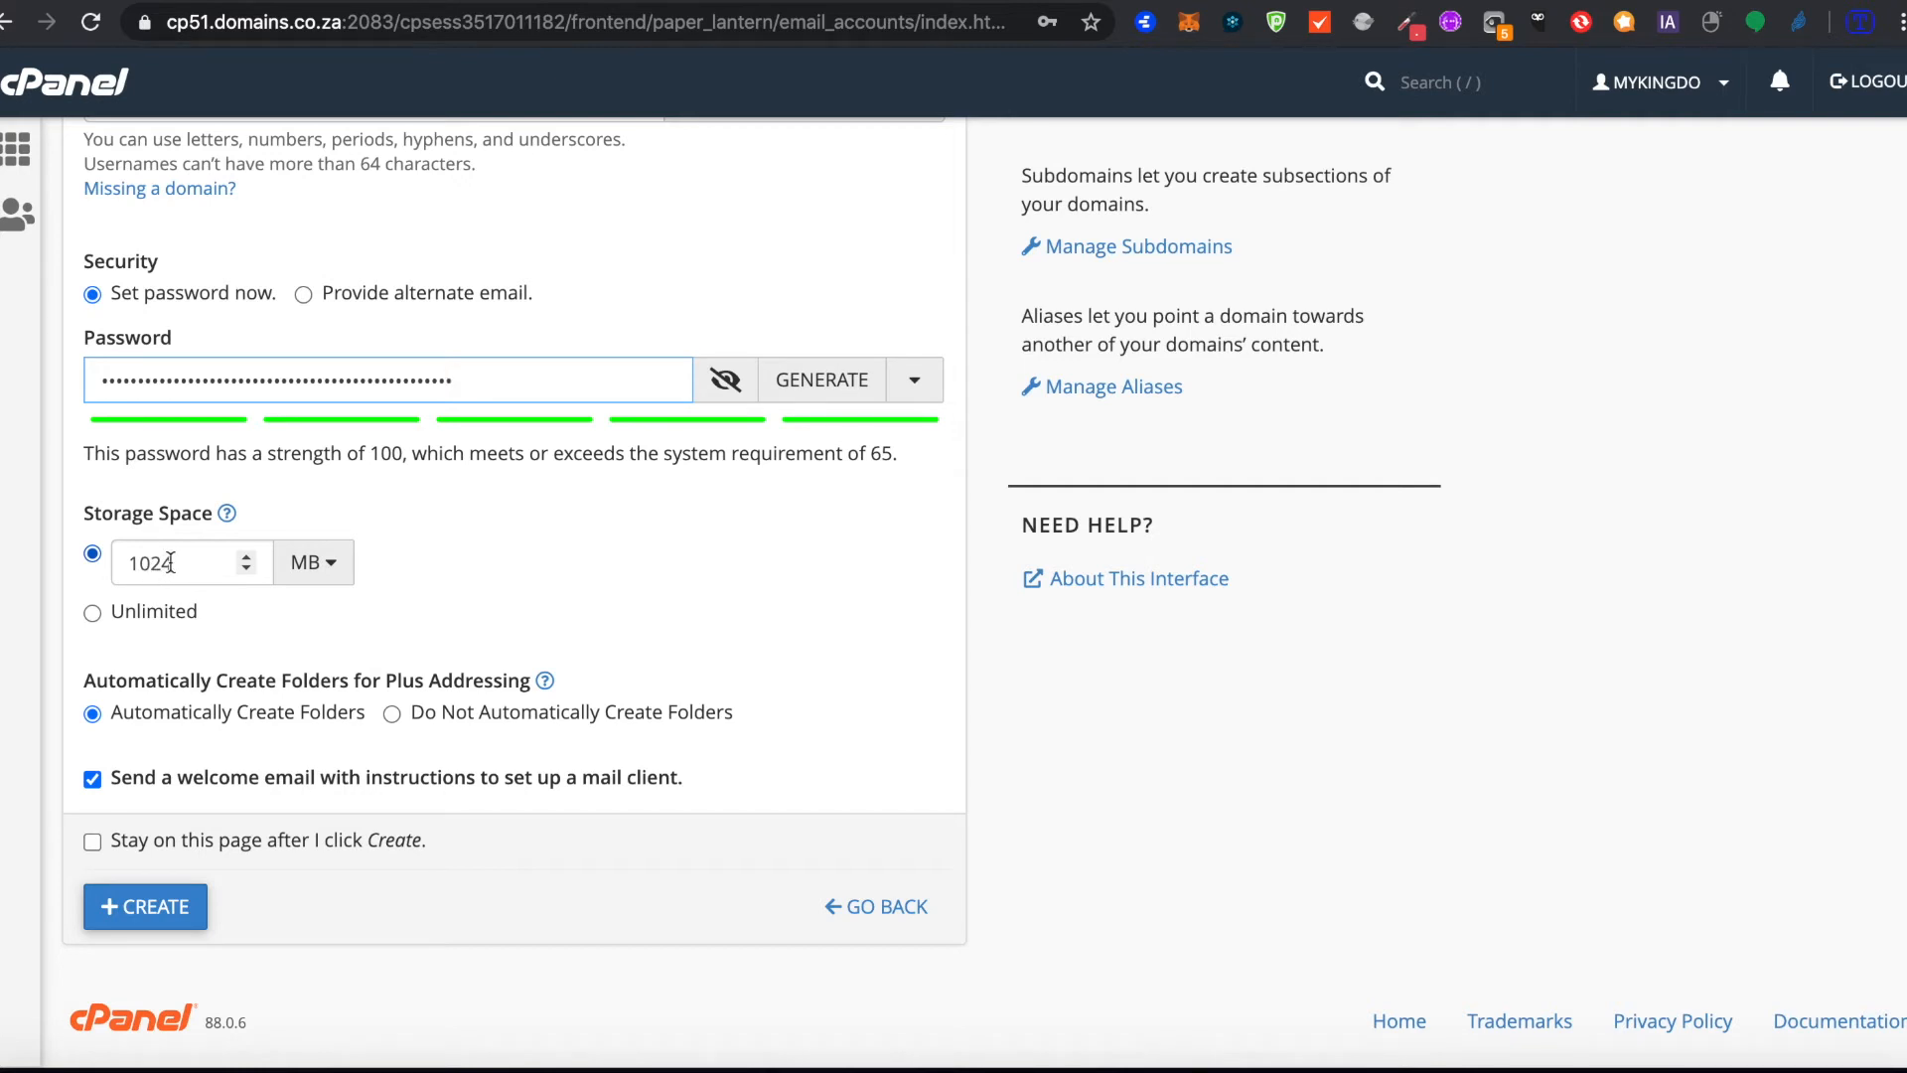
pyautogui.click(92, 614)
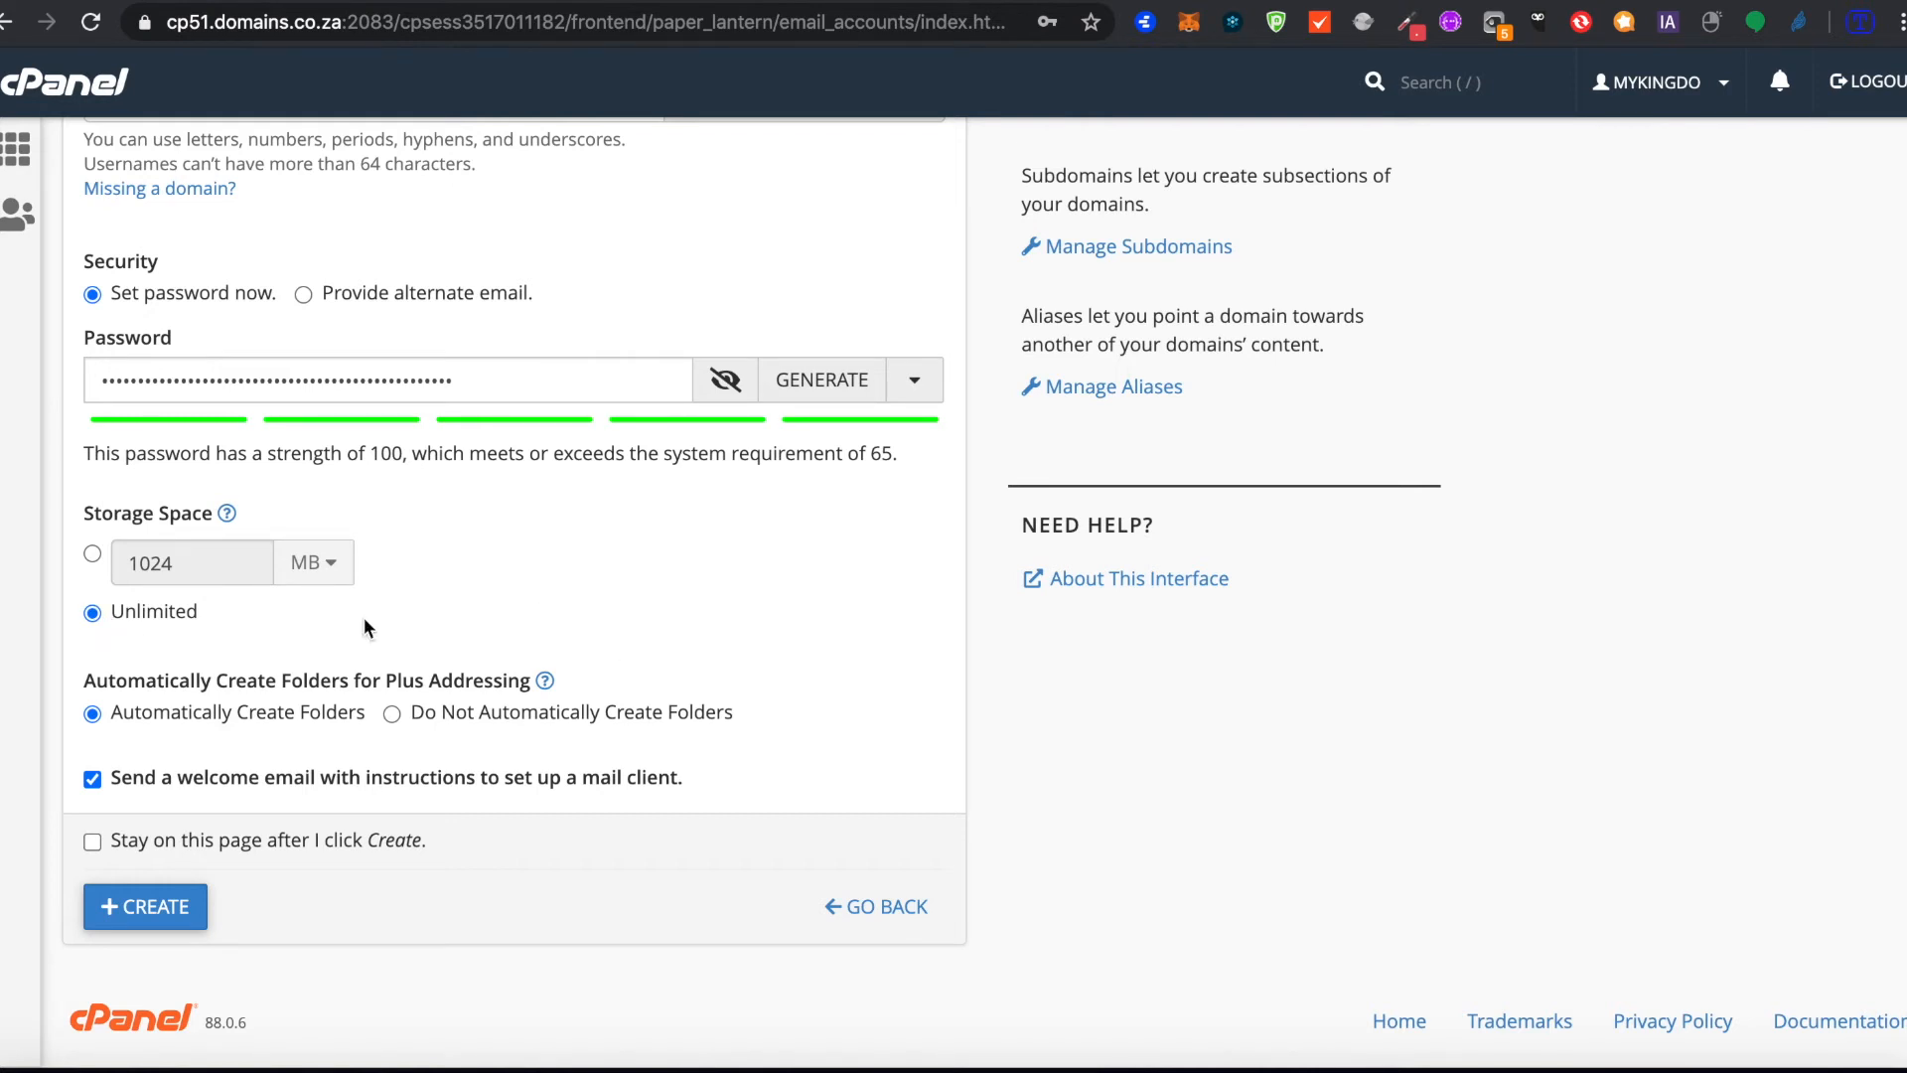
pyautogui.click(91, 555)
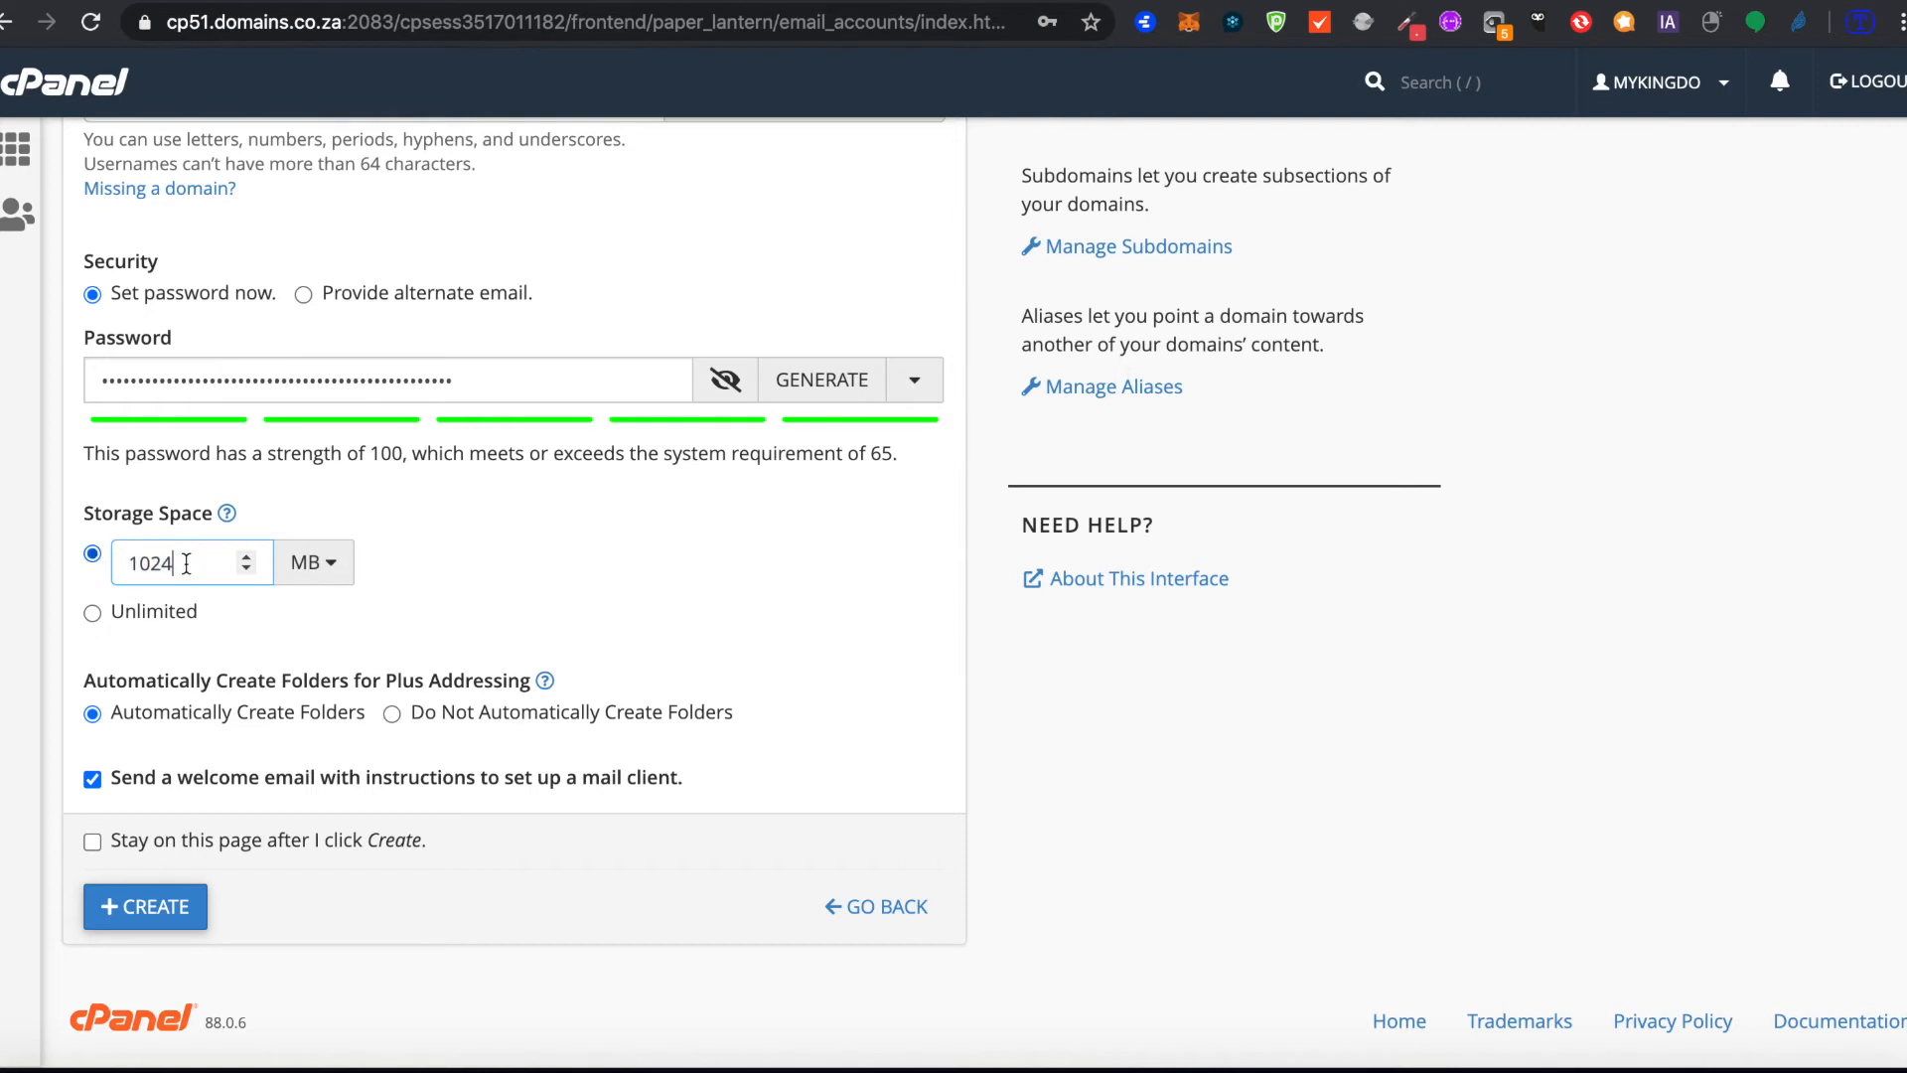
pyautogui.click(246, 560)
pyautogui.click(247, 560)
pyautogui.click(246, 559)
pyautogui.moveTo(184, 564); pyautogui.dragTo(32, 574)
pyautogui.write('3')
pyautogui.click(310, 563)
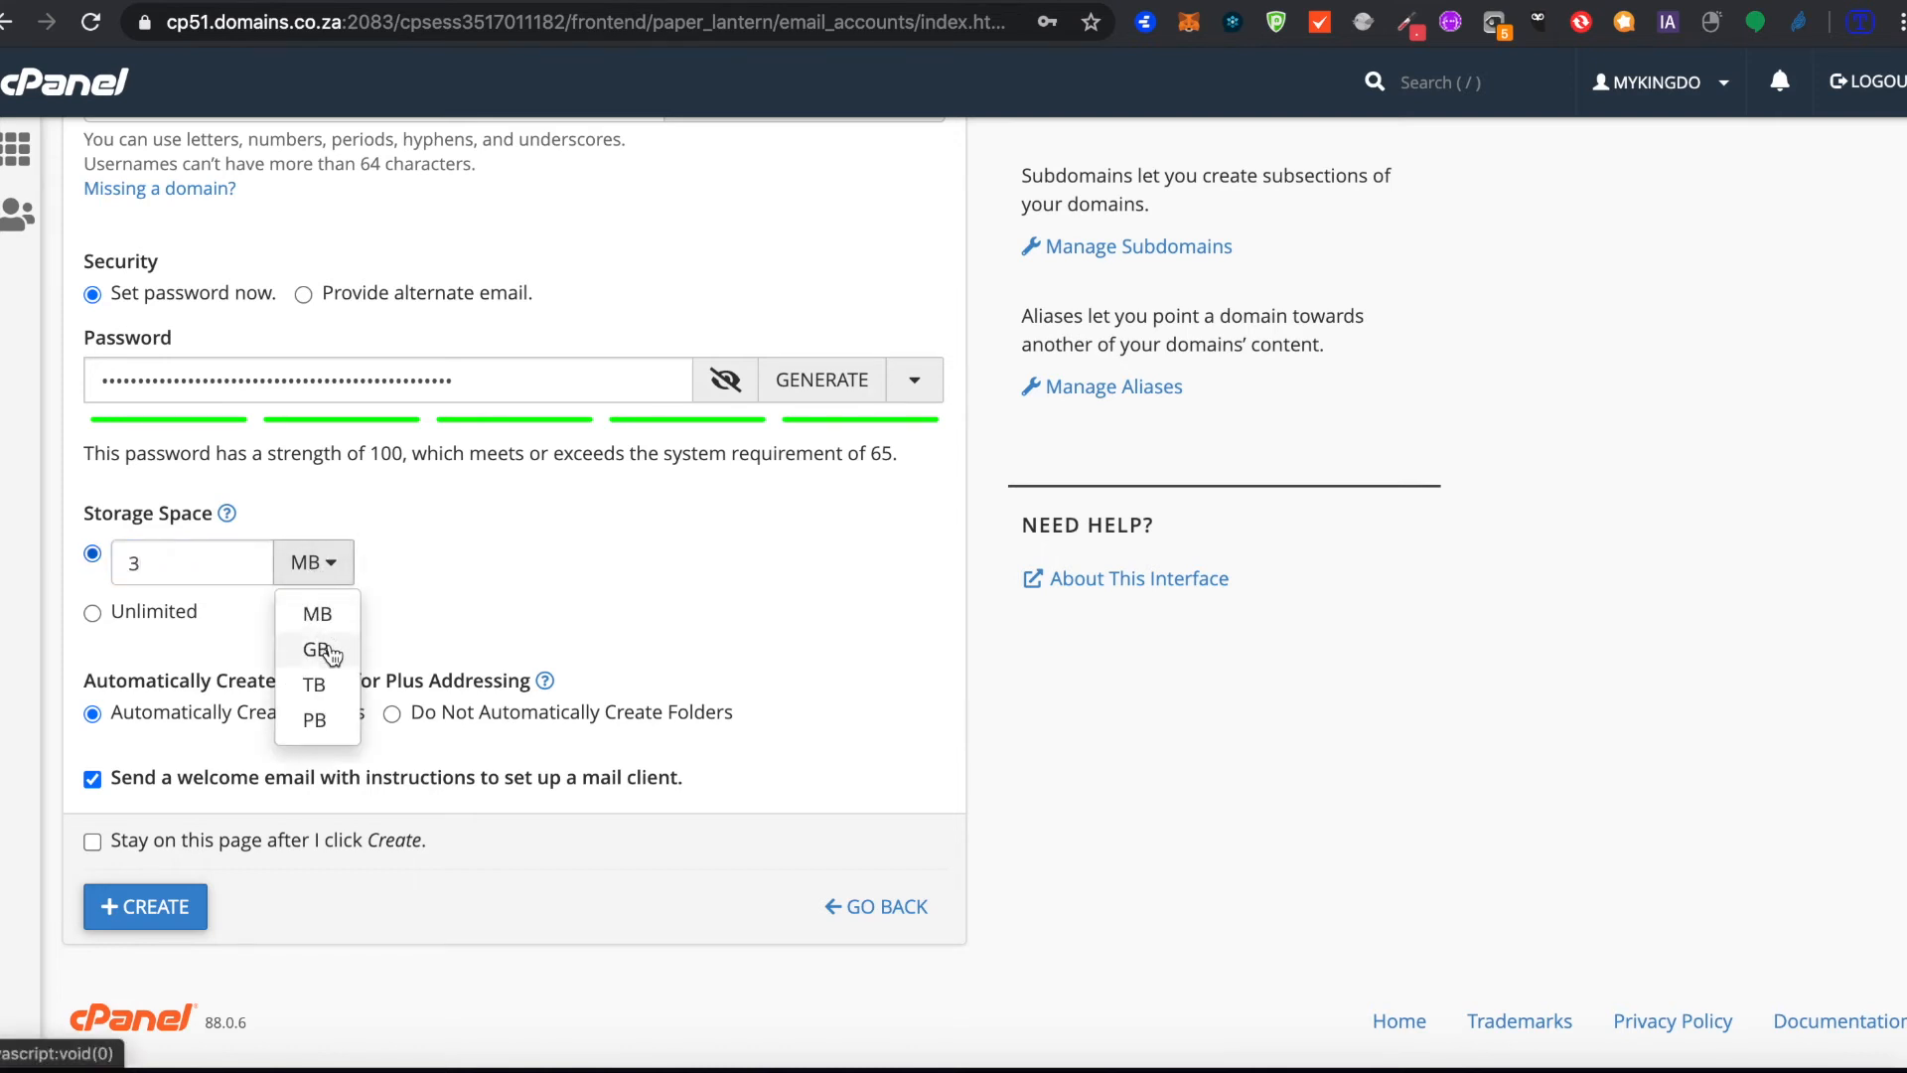
pyautogui.click(318, 650)
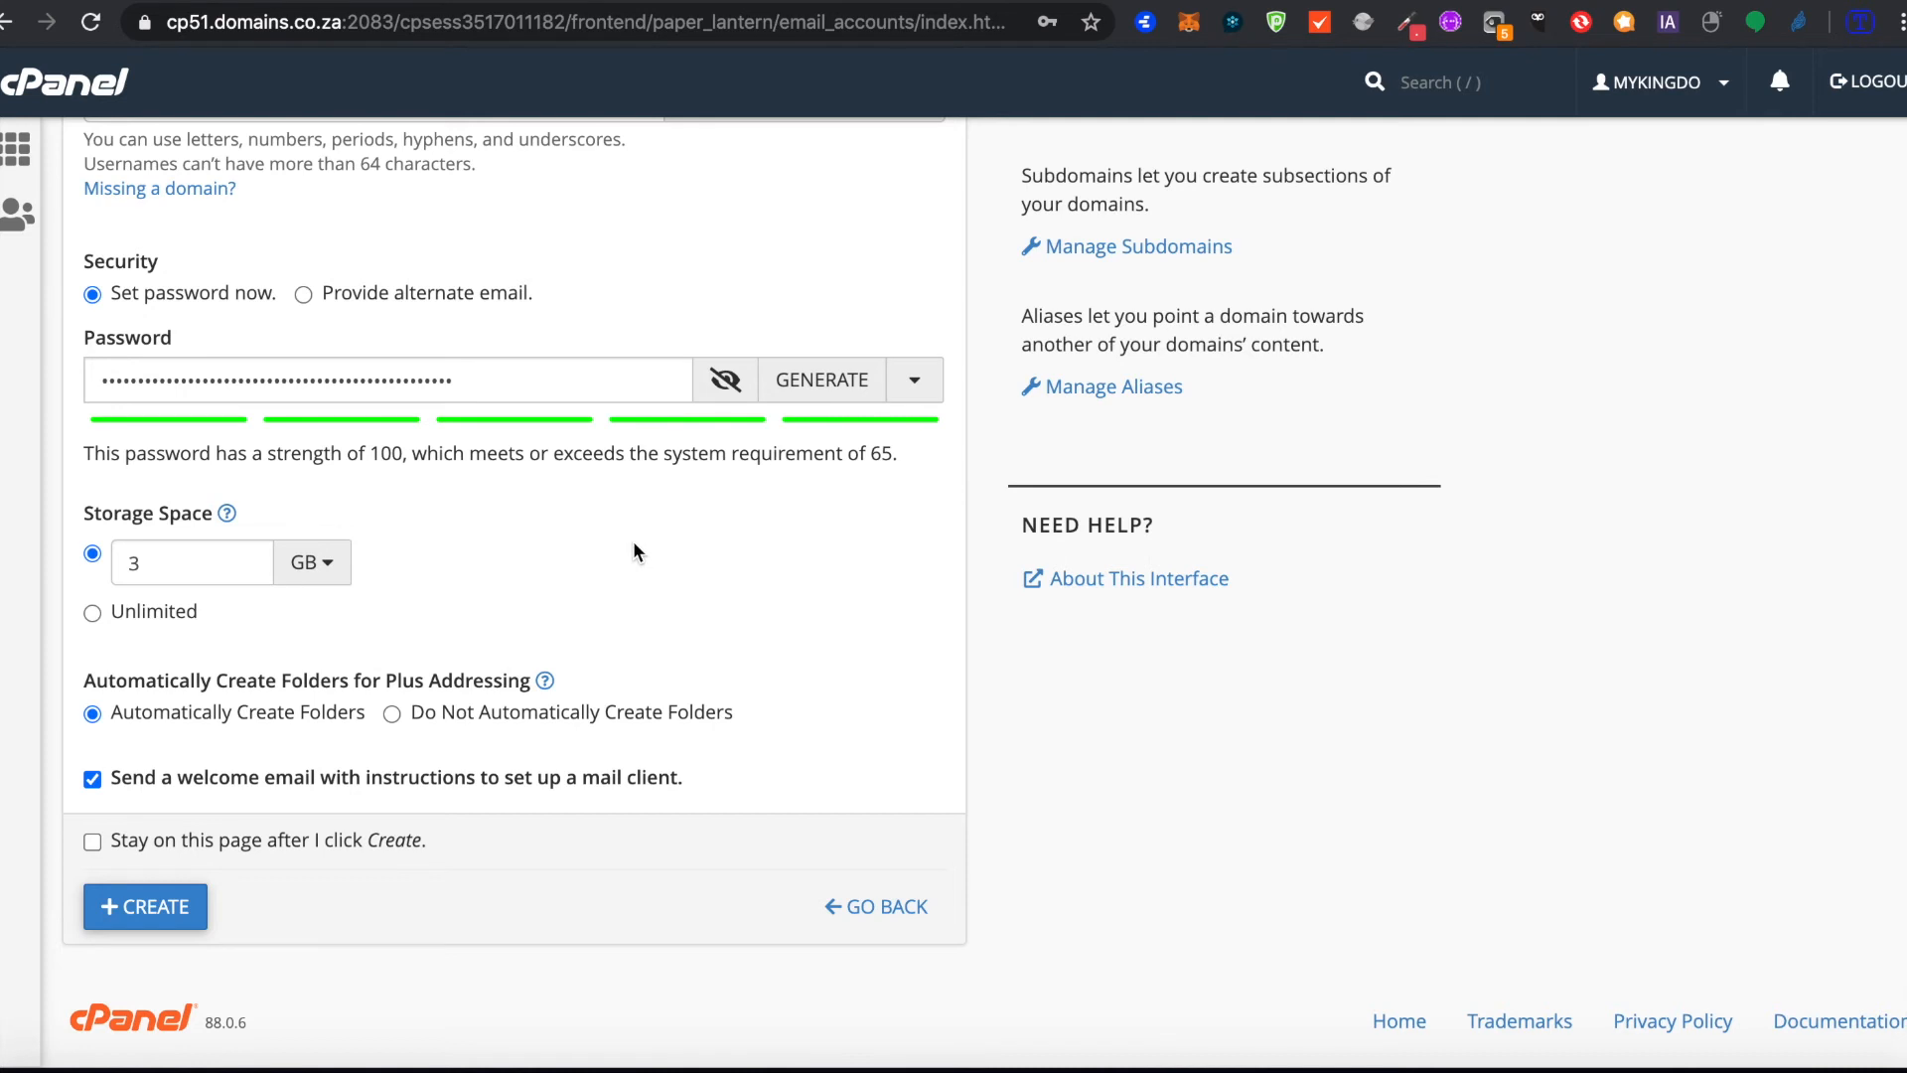
pyautogui.scroll(3, 636, 552)
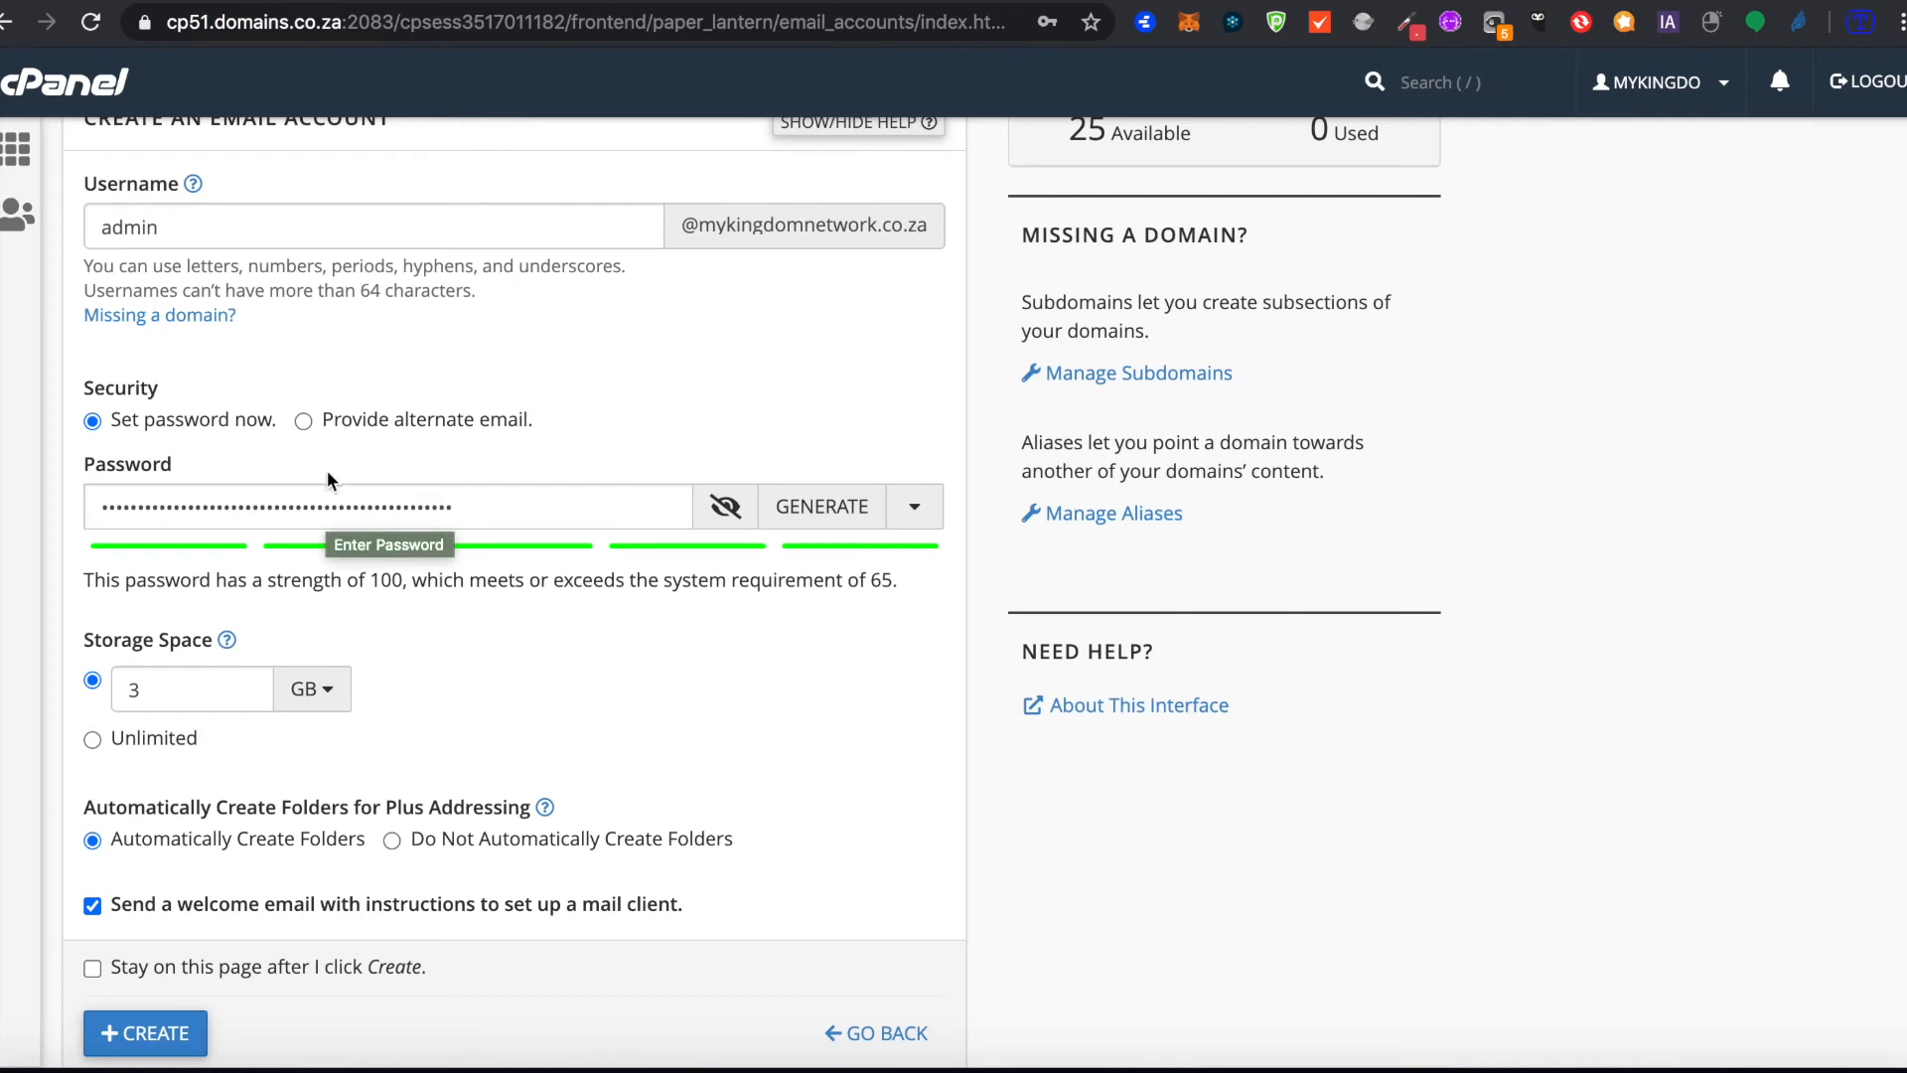
pyautogui.scroll(2, 326, 480)
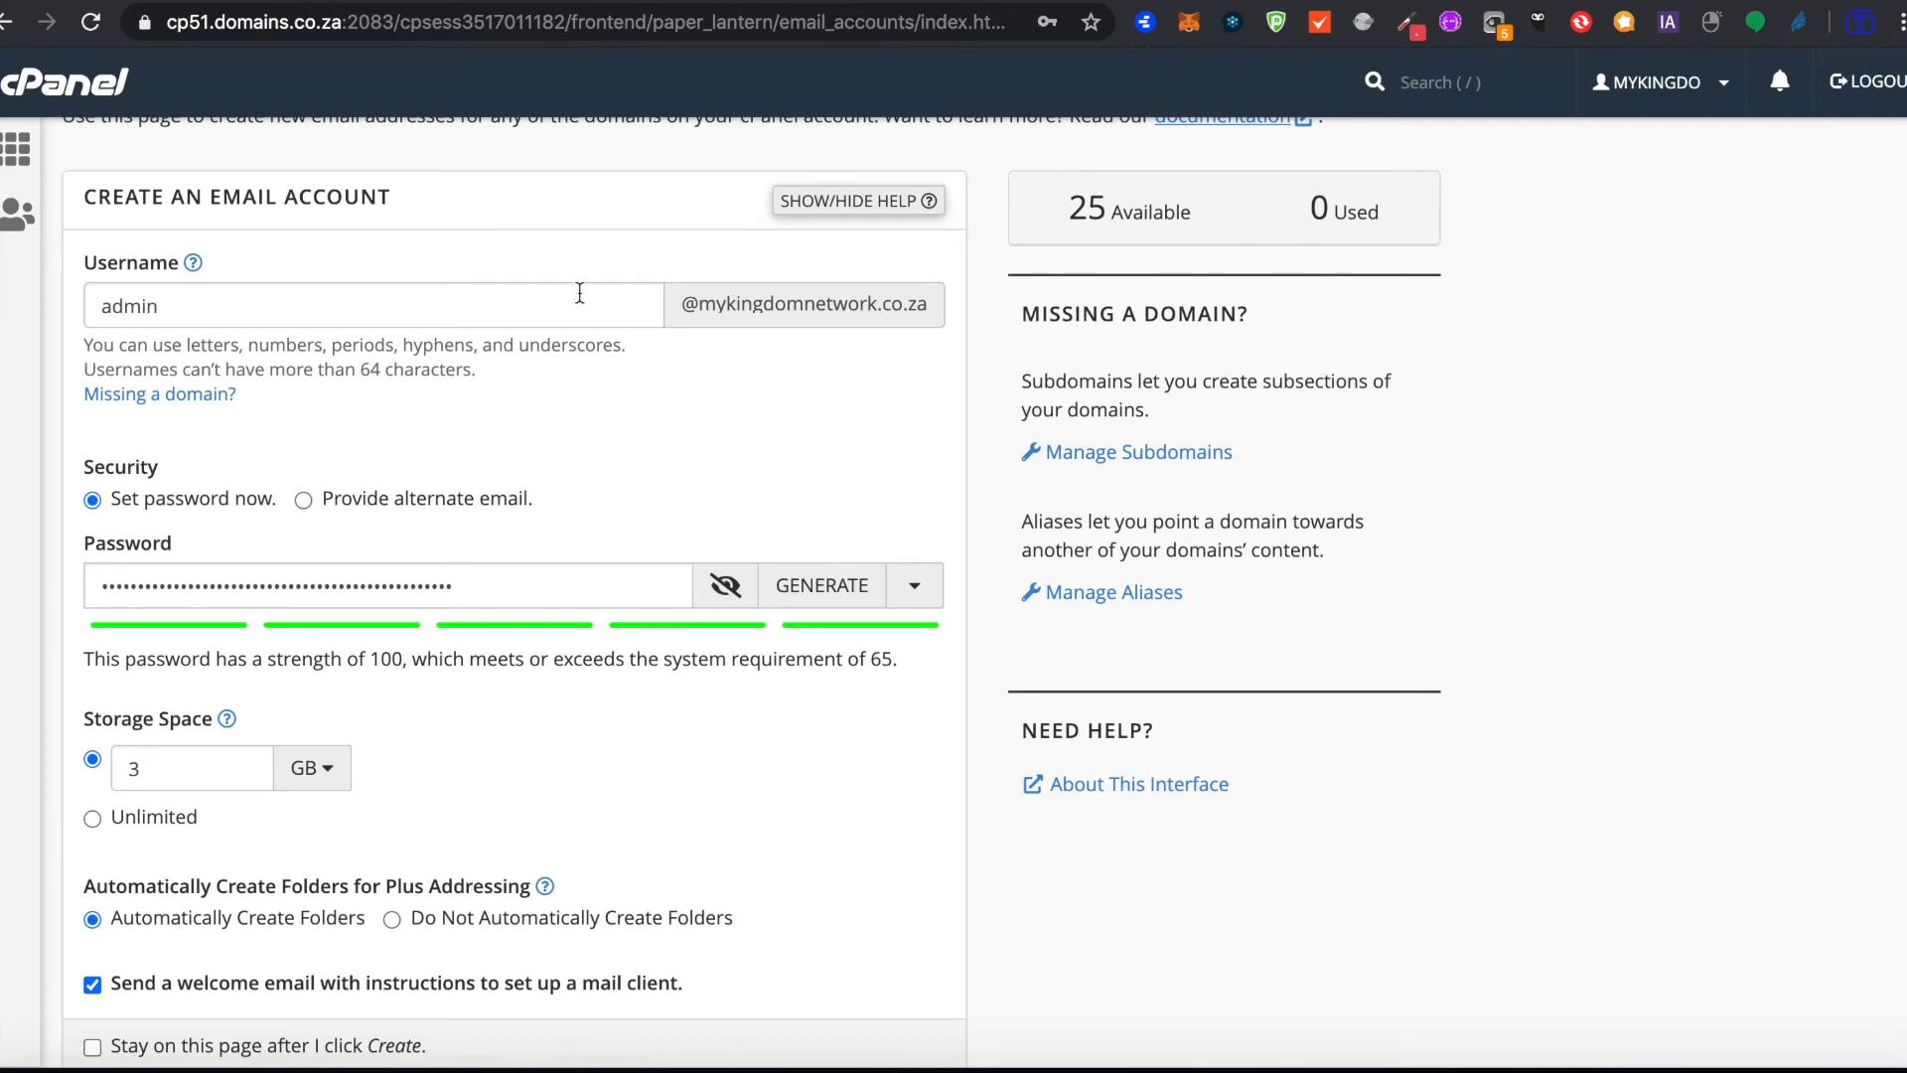
# Step: Highlight the server hostname cp51.domains.co.za in the address of the email account creation page
pyautogui.click(330, 30)
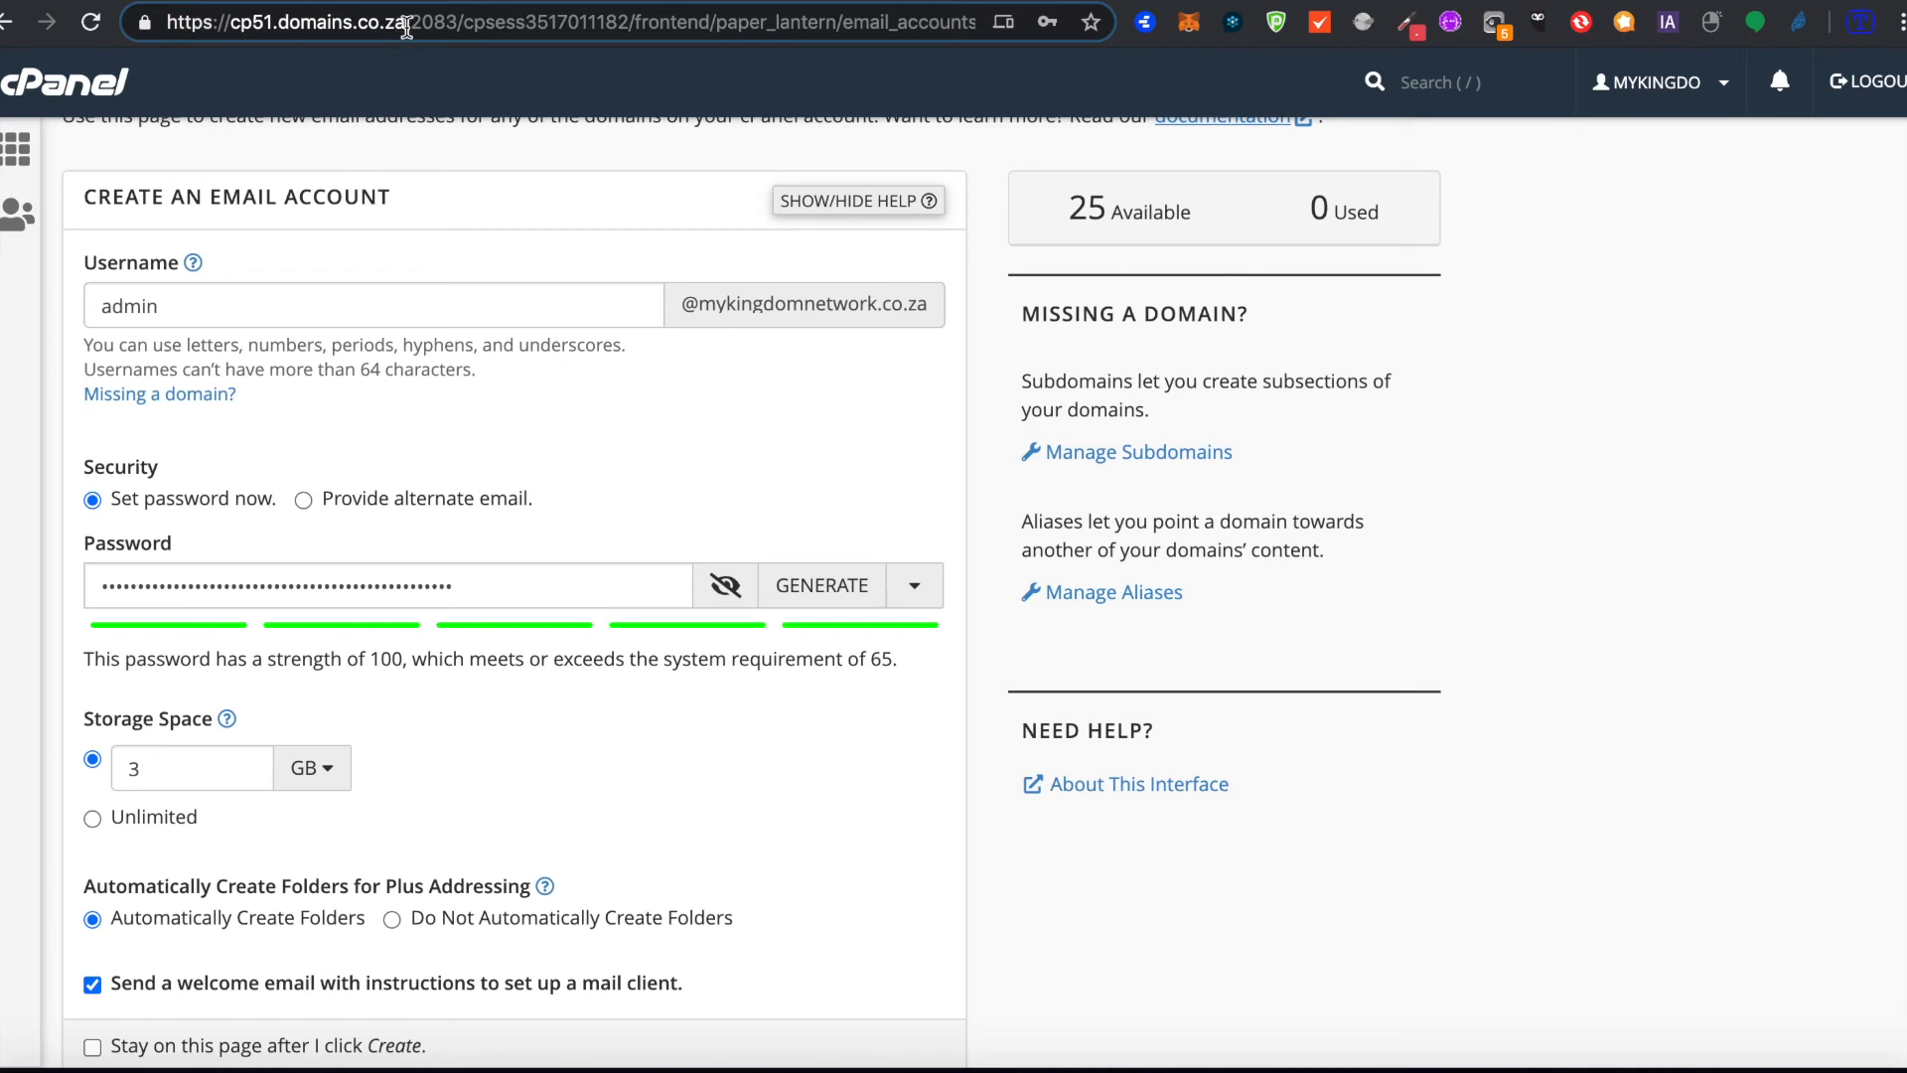
pyautogui.moveTo(408, 28); pyautogui.dragTo(235, 25)
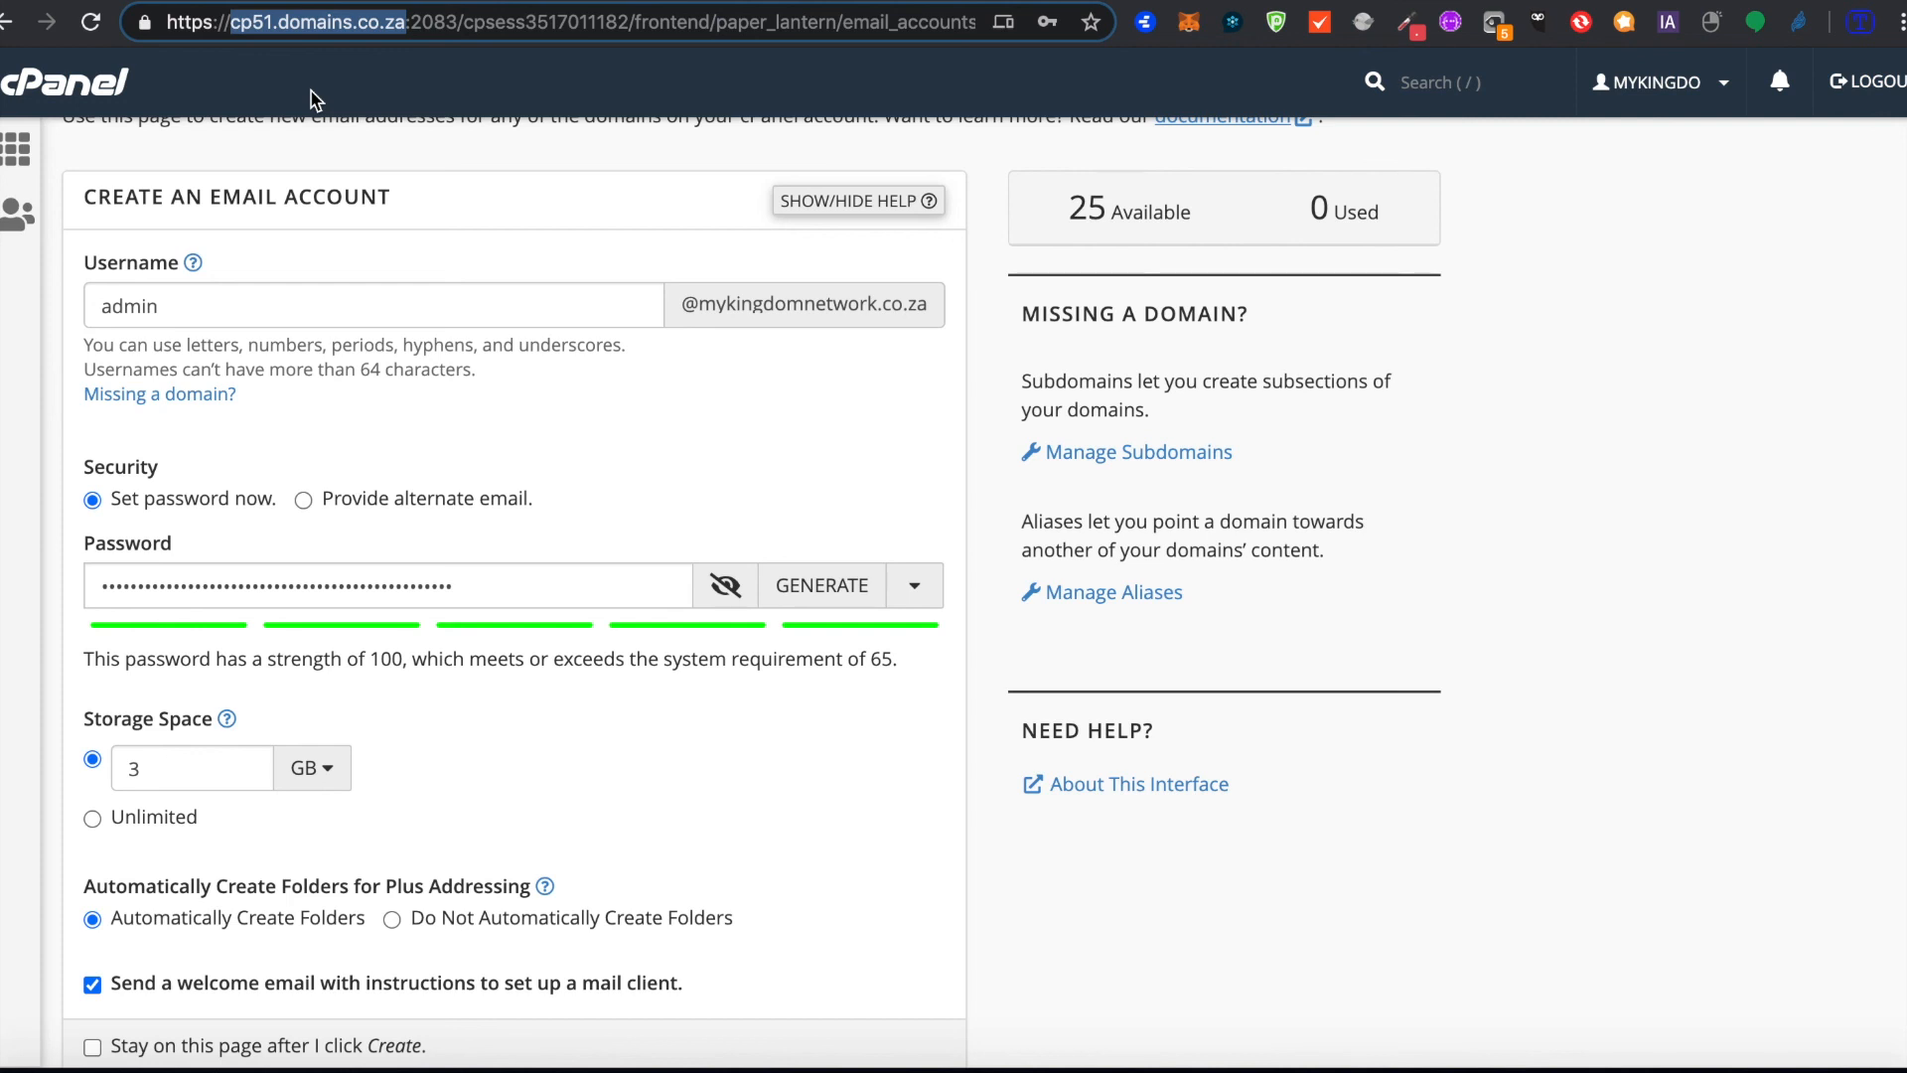
# Step: Return to the cPanel dashboard without creating the email account and look through its tool sections down to Popular Applications
pyautogui.scroll(2, 393, 370)
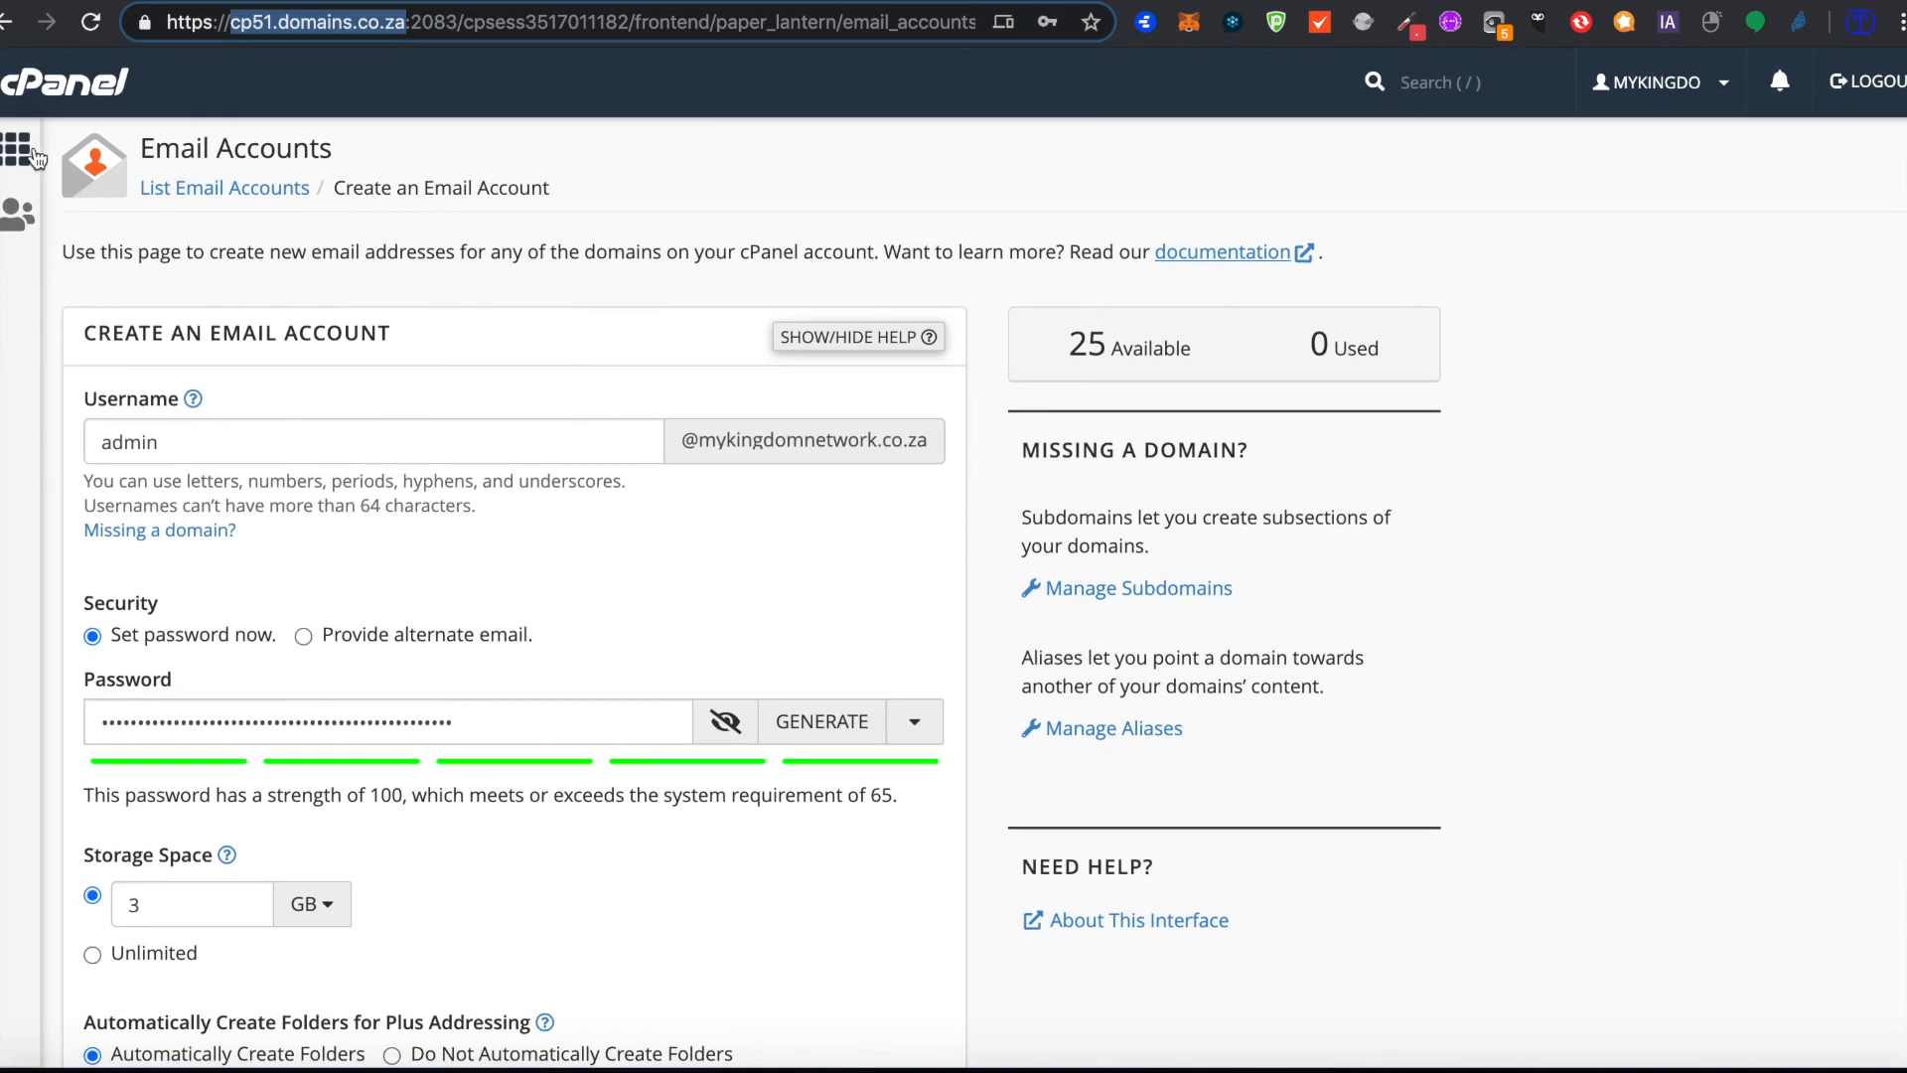
pyautogui.click(34, 152)
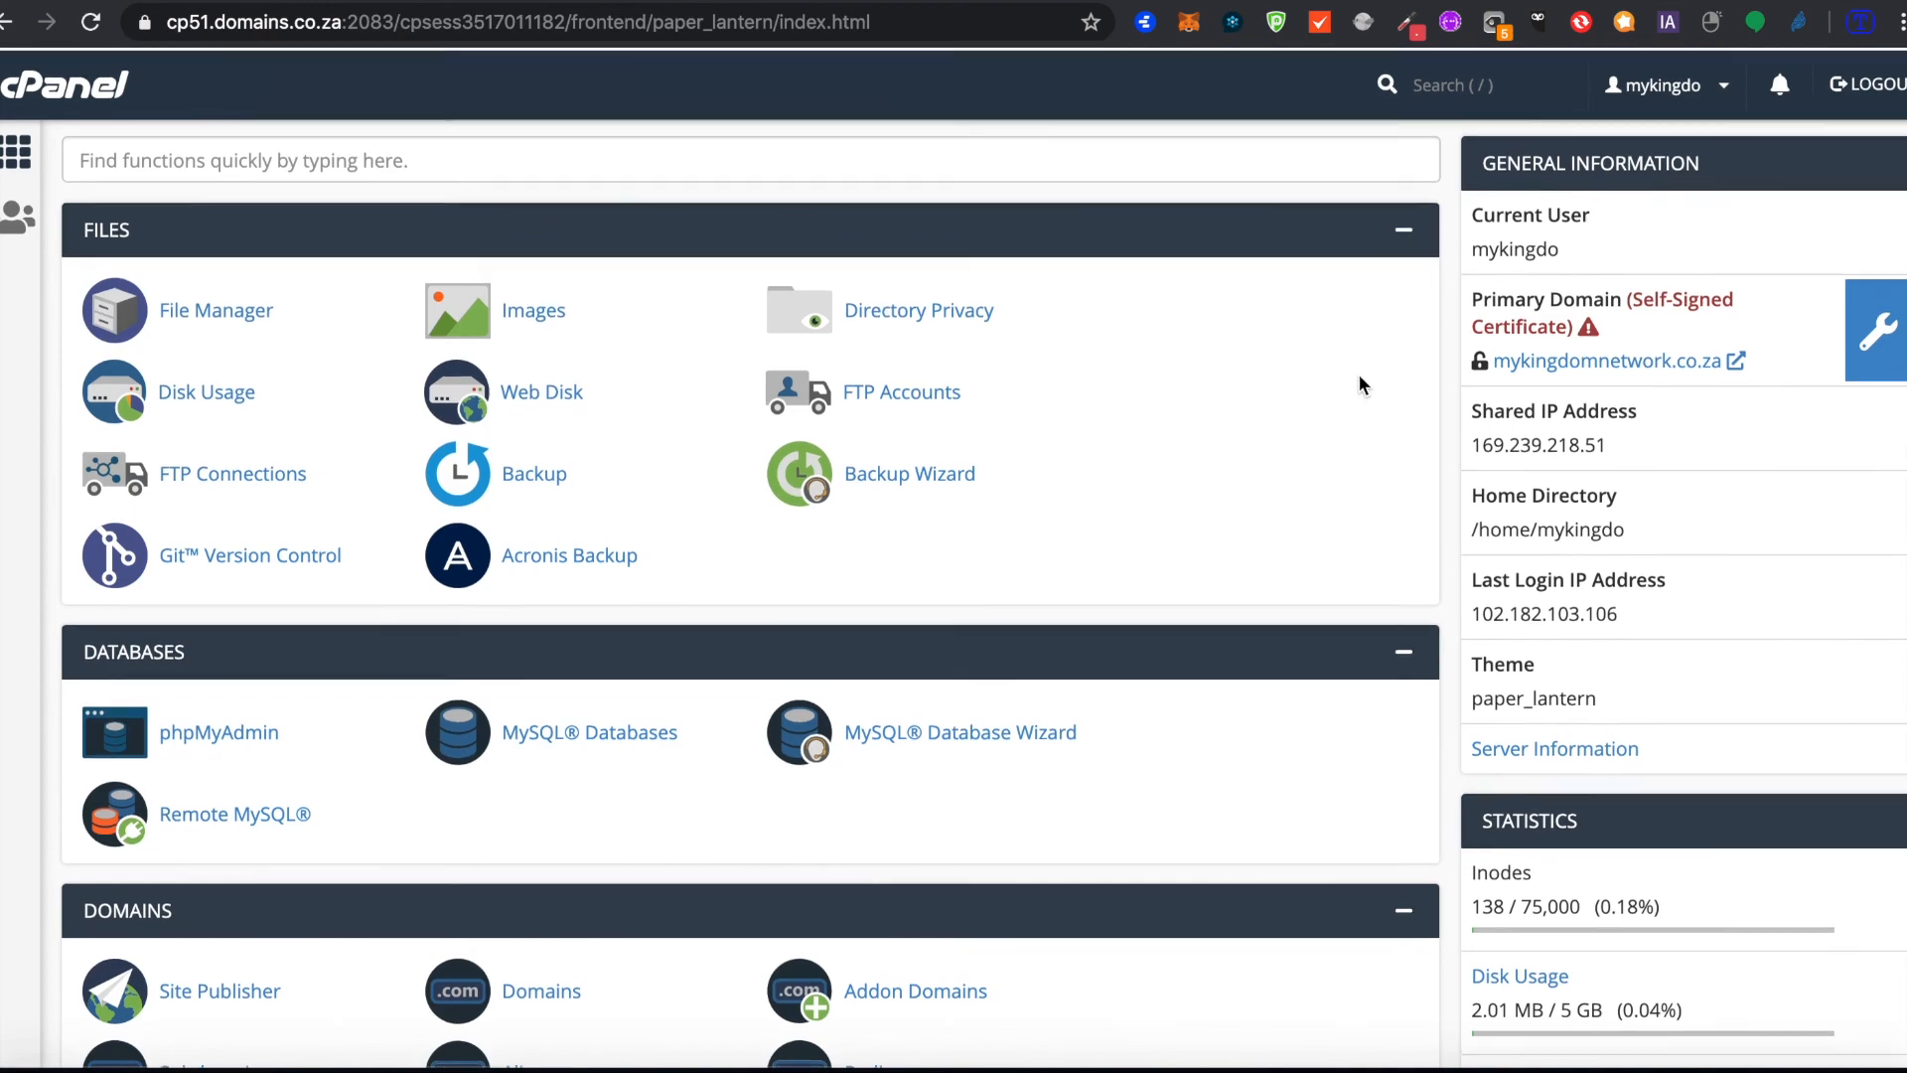
pyautogui.scroll(-10, 1359, 382)
pyautogui.scroll(-2, 1359, 377)
pyautogui.scroll(4, 1359, 378)
pyautogui.scroll(-8, 1358, 378)
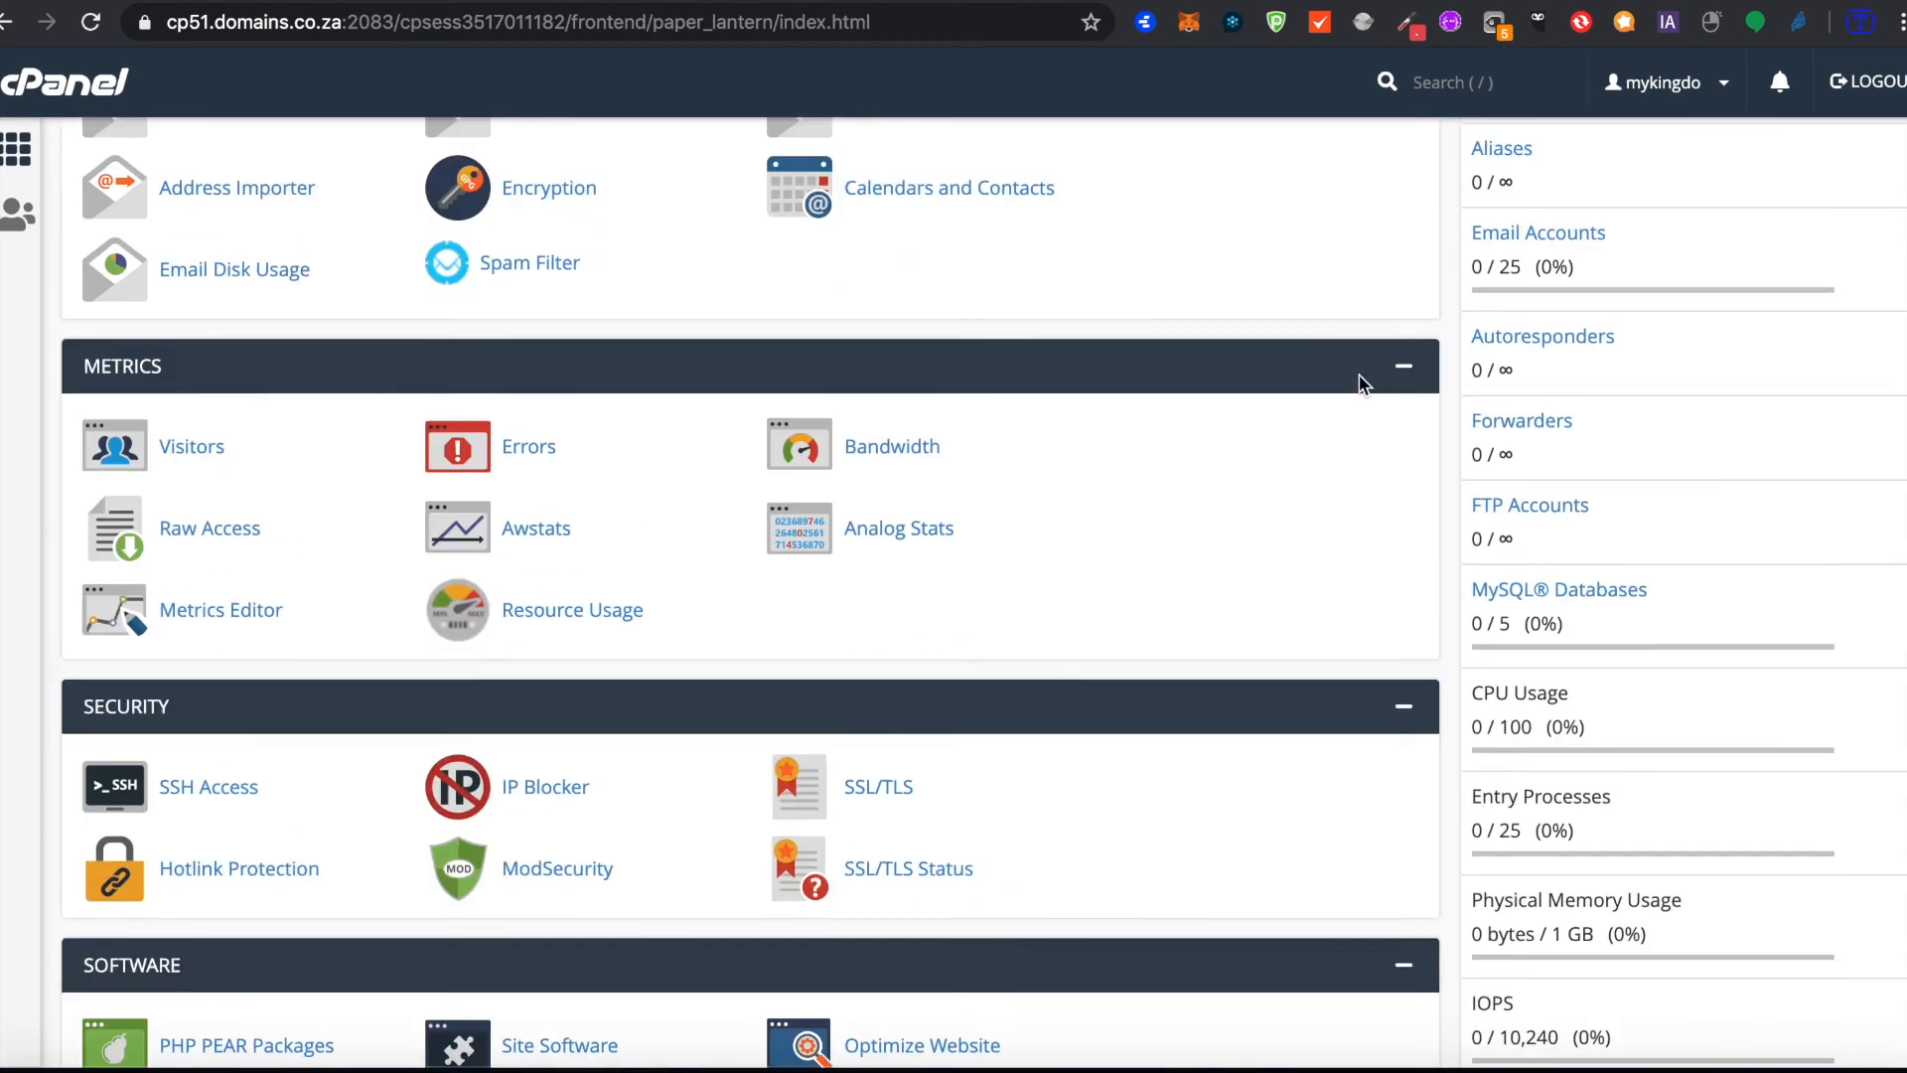
pyautogui.scroll(1, 1359, 382)
pyautogui.scroll(-9, 1359, 377)
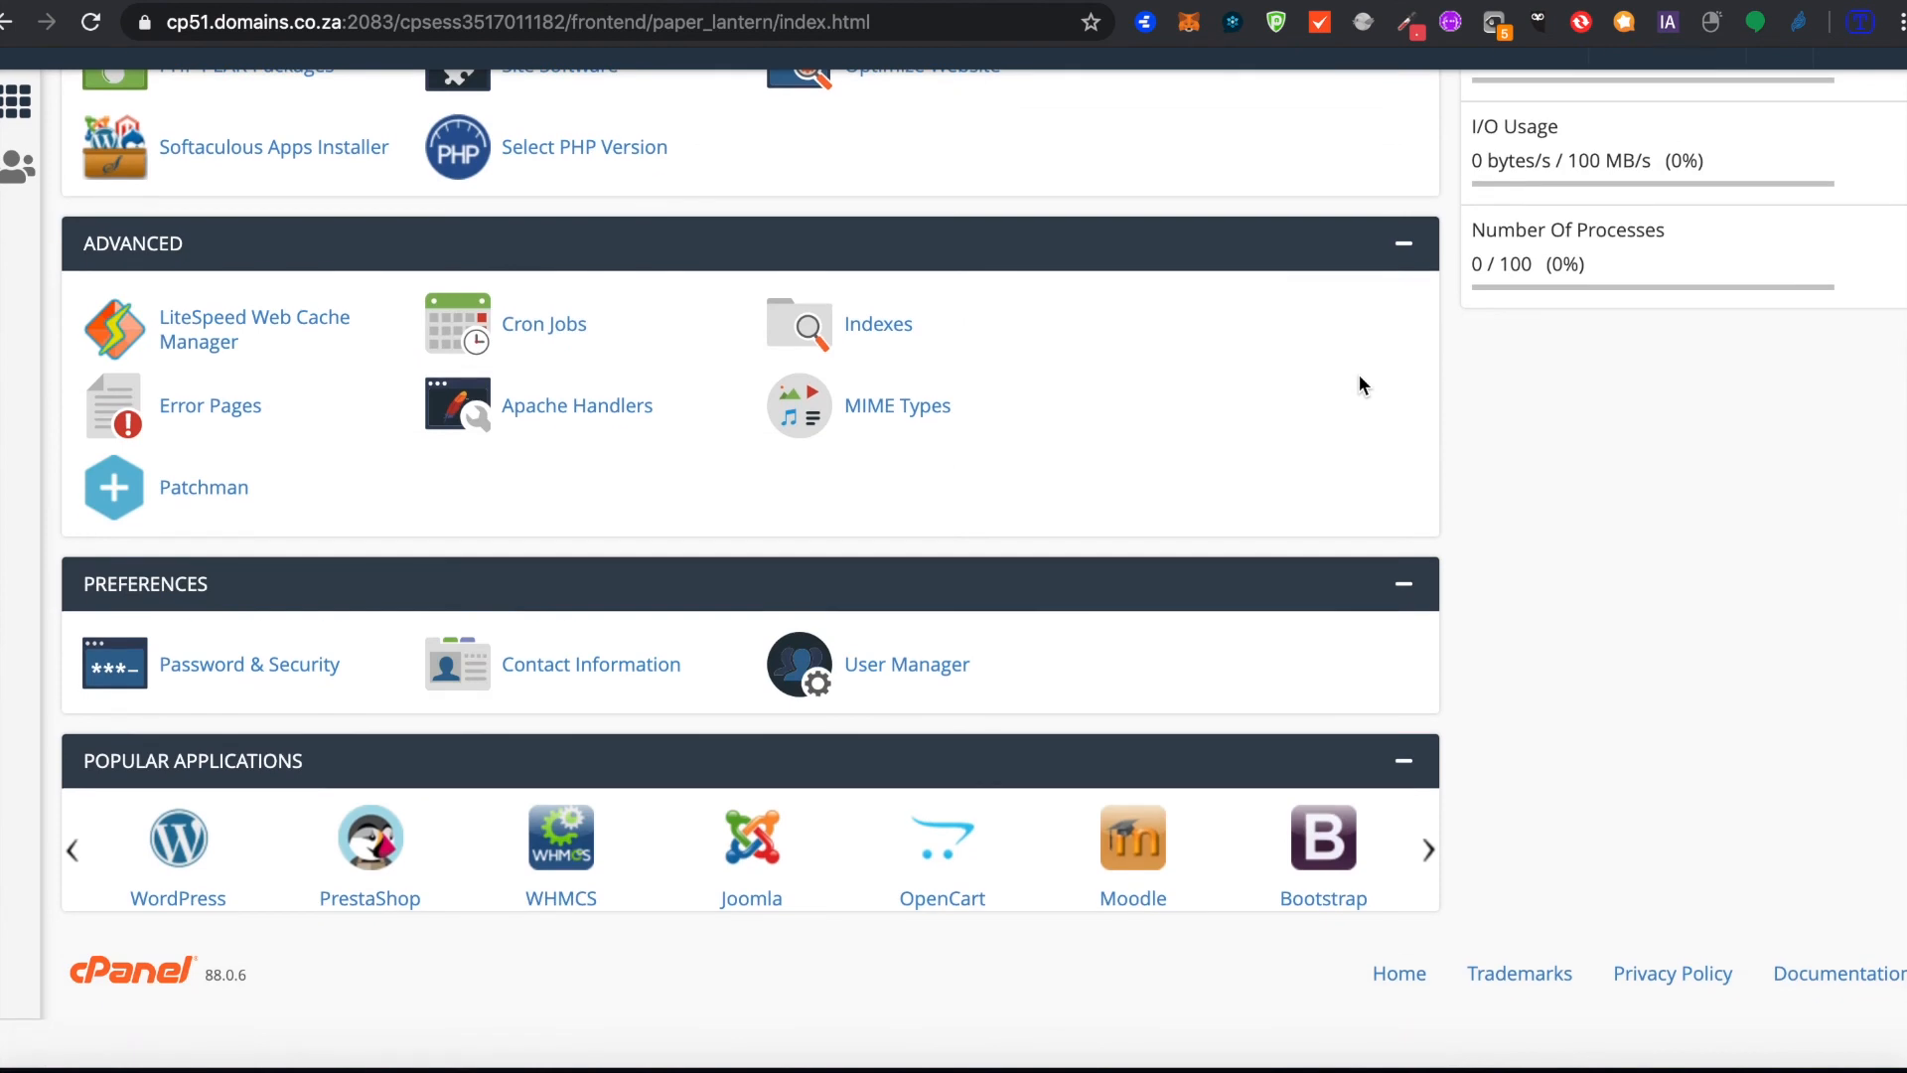